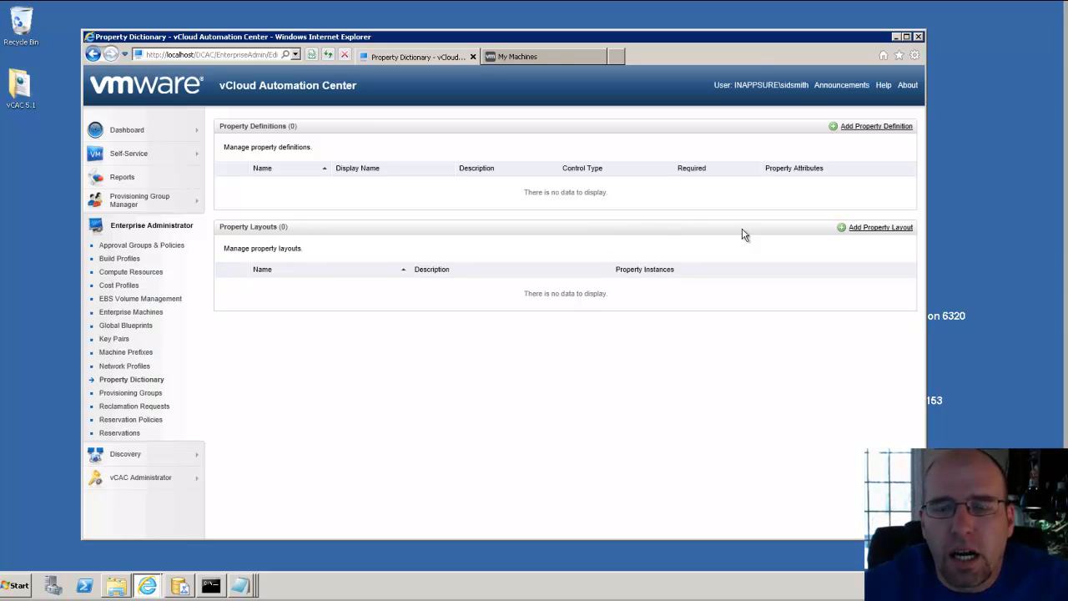
Step: Add a required property definition named Datacenter with display name Select DataCenter and control type DropDownList
{"action": "left_click", "coordinate": [886, 134]}
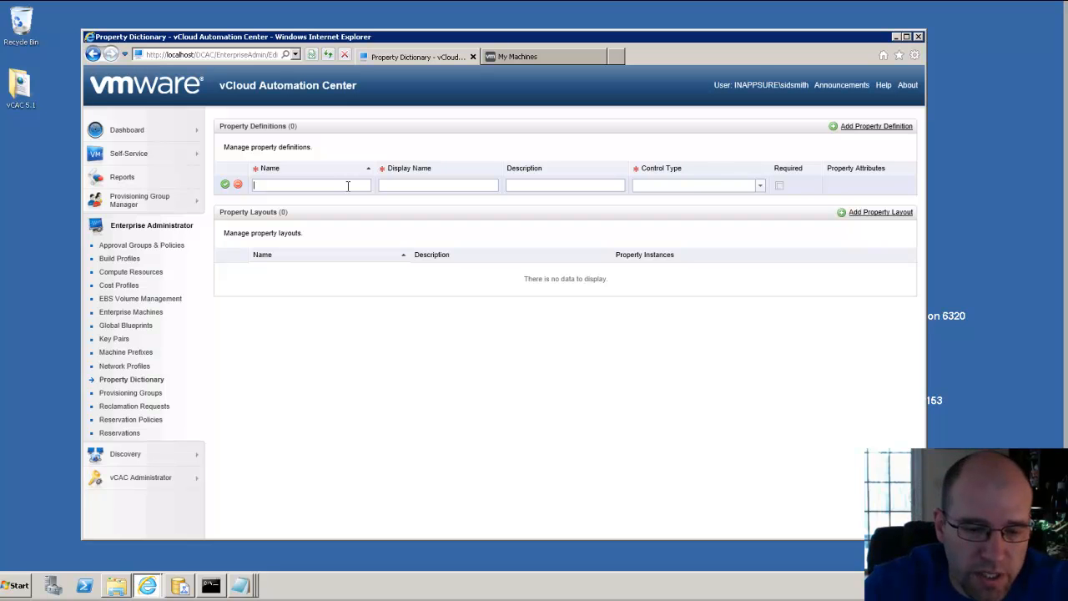
{"action": "type", "text": "Datacetner"}
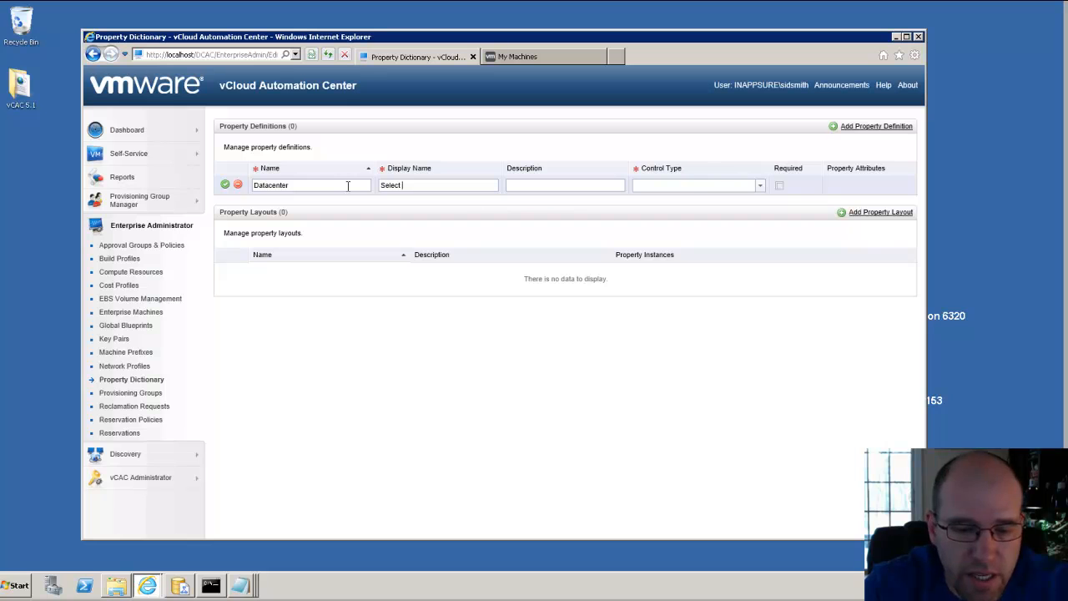
{"action": "type", "text": "taCenter"}
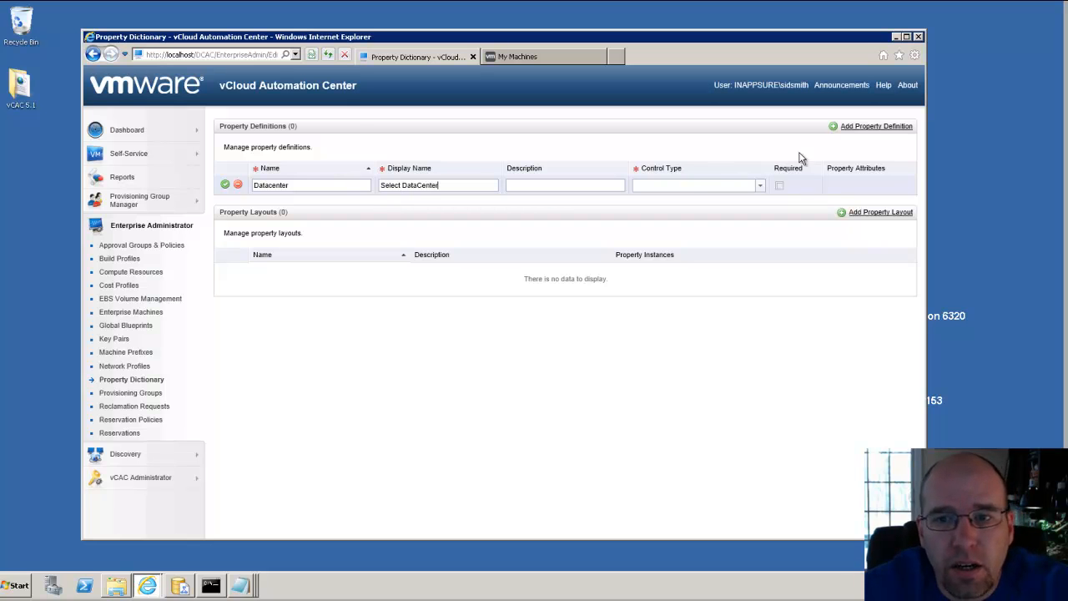
{"action": "left_click", "coordinate": [760, 185]}
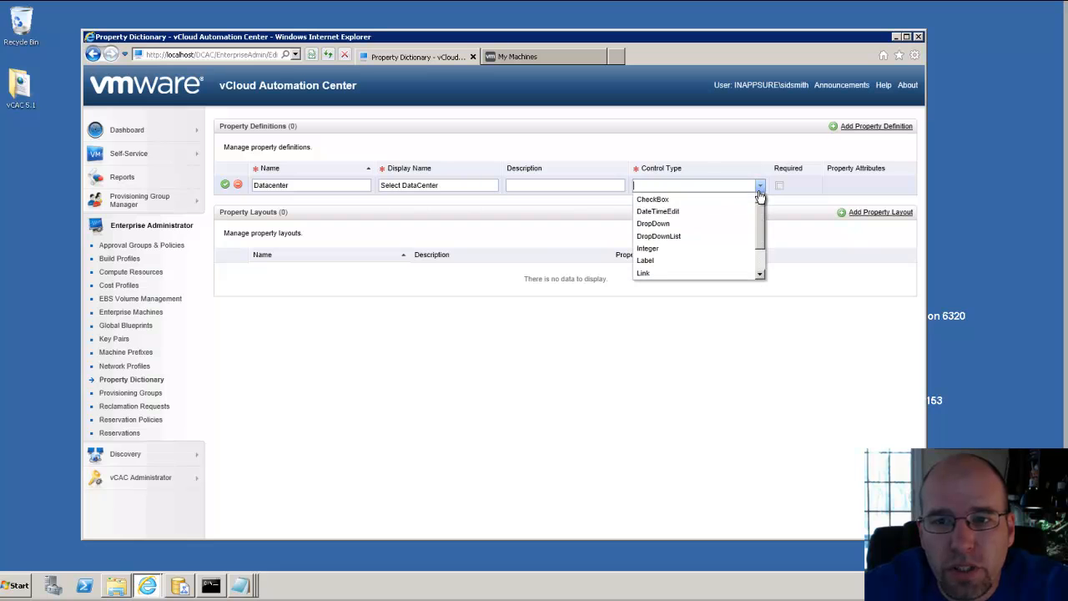
{"action": "left_click", "coordinate": [671, 240]}
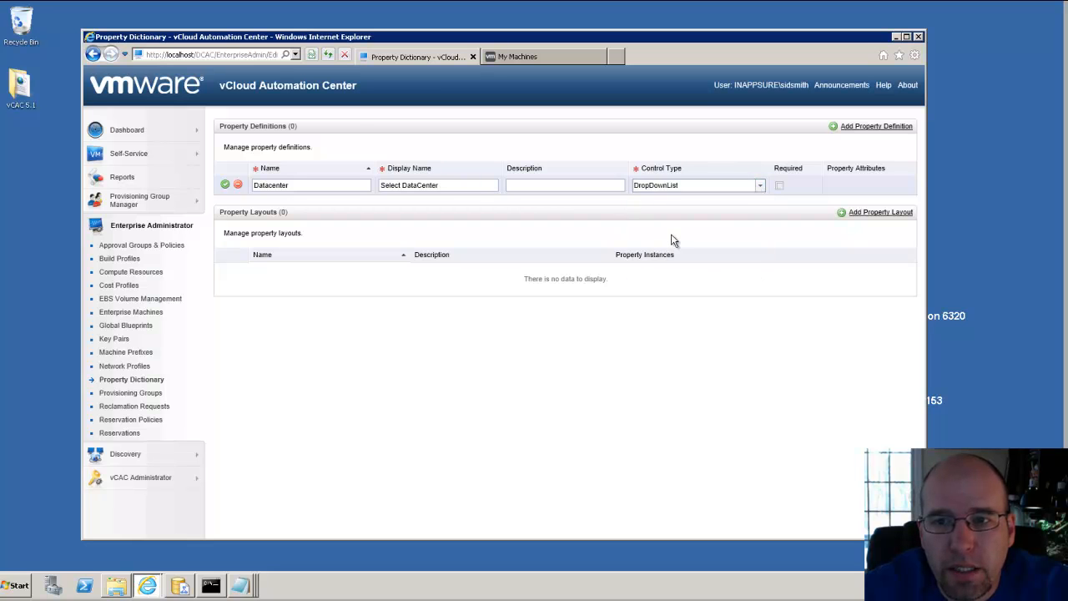
{"action": "left_click", "coordinate": [779, 185]}
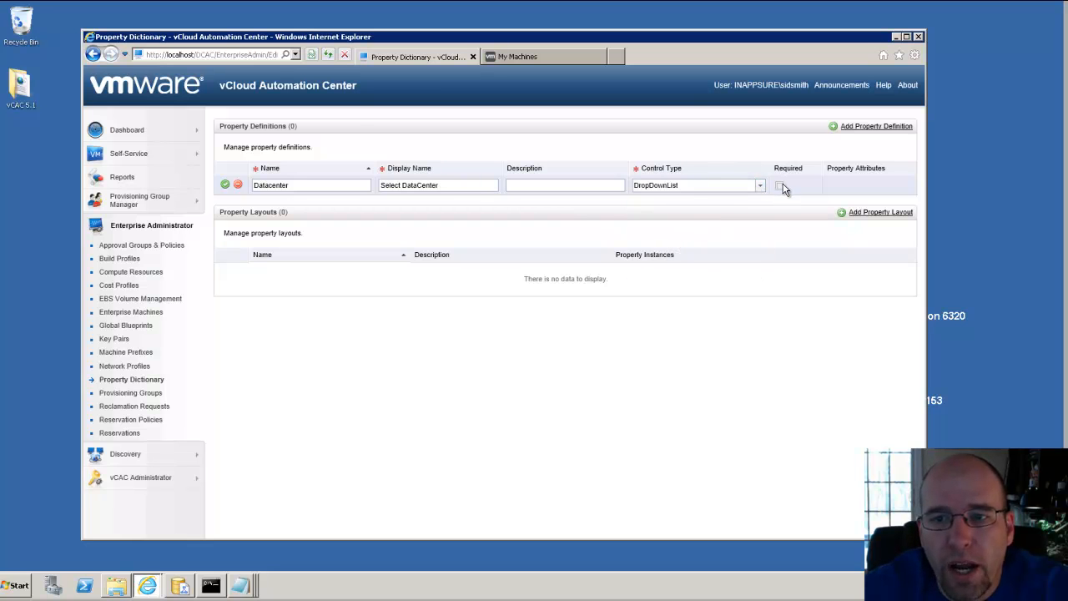
{"action": "left_click", "coordinate": [225, 184]}
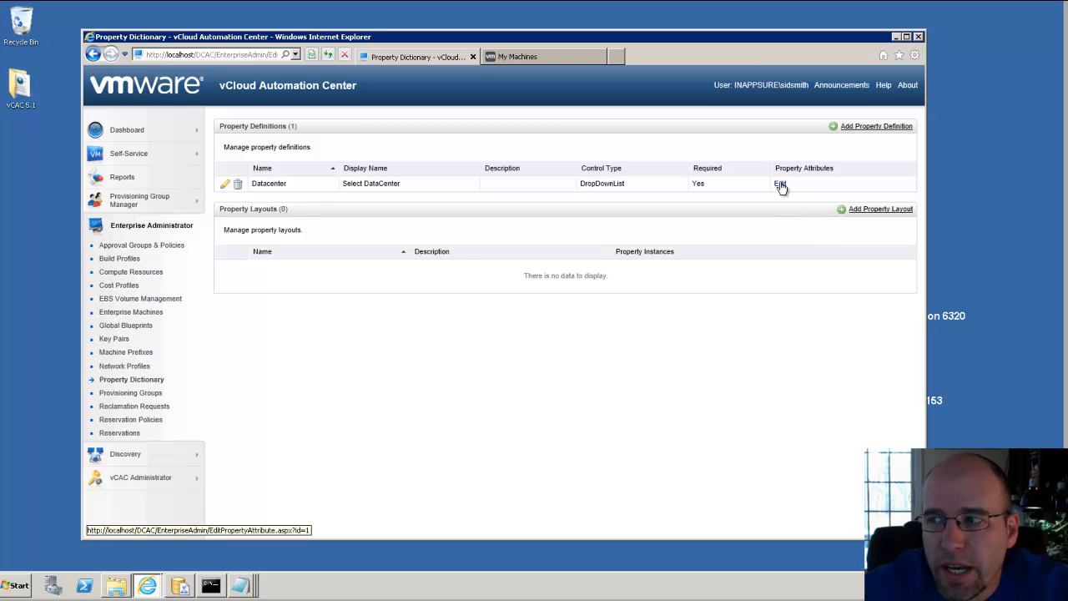
Step: Give the Datacenter property a ValueList attribute named Values with the value "Boston,New York, Dallas"
{"action": "left_click", "coordinate": [781, 184]}
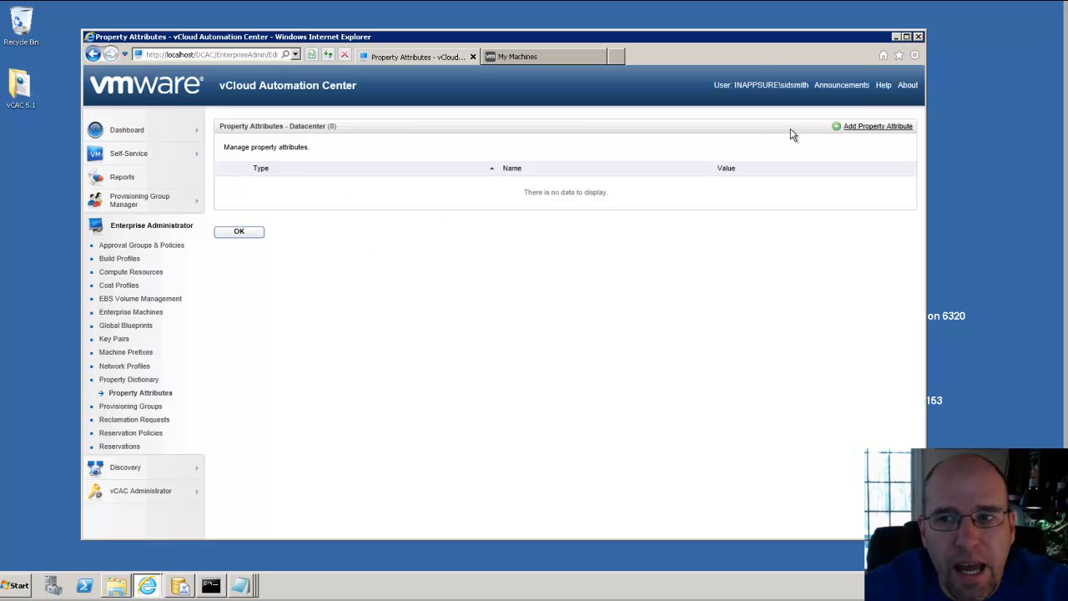
{"action": "left_click", "coordinate": [881, 126]}
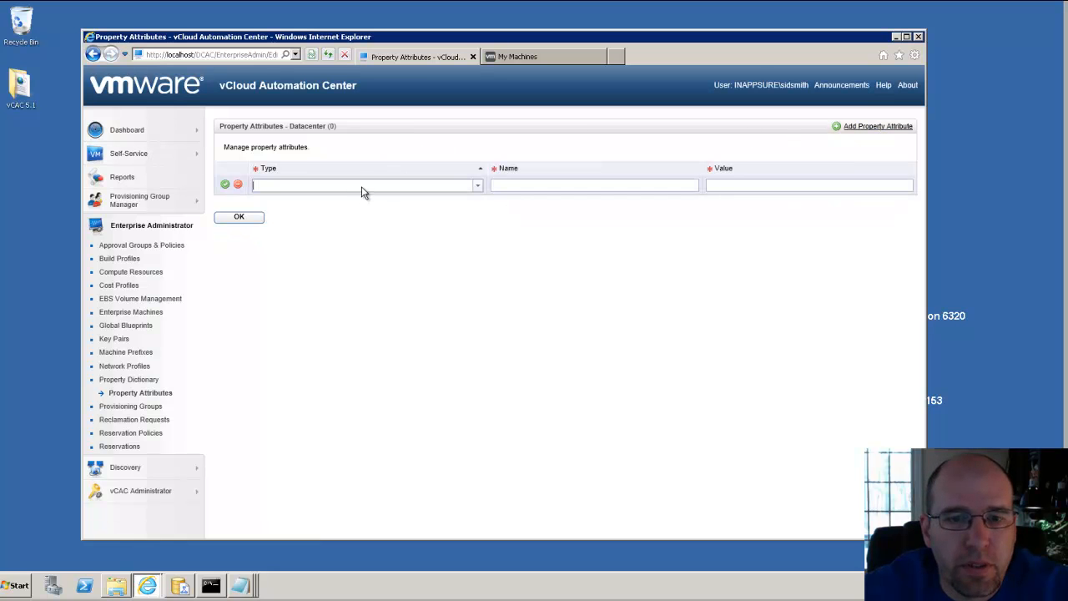
{"action": "left_click", "coordinate": [478, 185]}
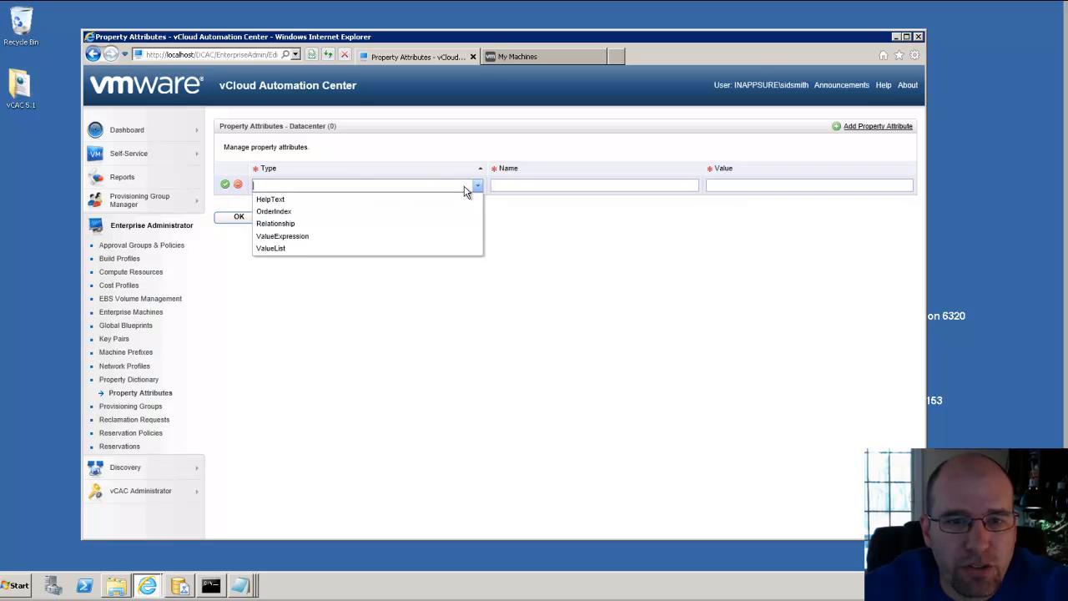
{"action": "left_click", "coordinate": [314, 248]}
{"action": "left_click", "coordinate": [547, 185]}
{"action": "type", "text": "Values"}
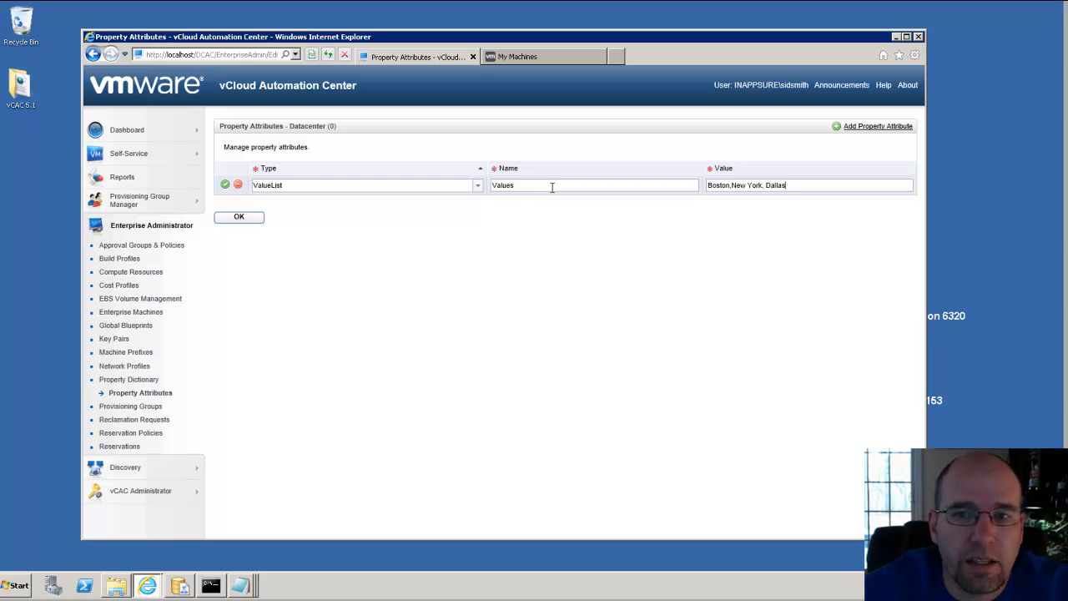
{"action": "left_click", "coordinate": [225, 184]}
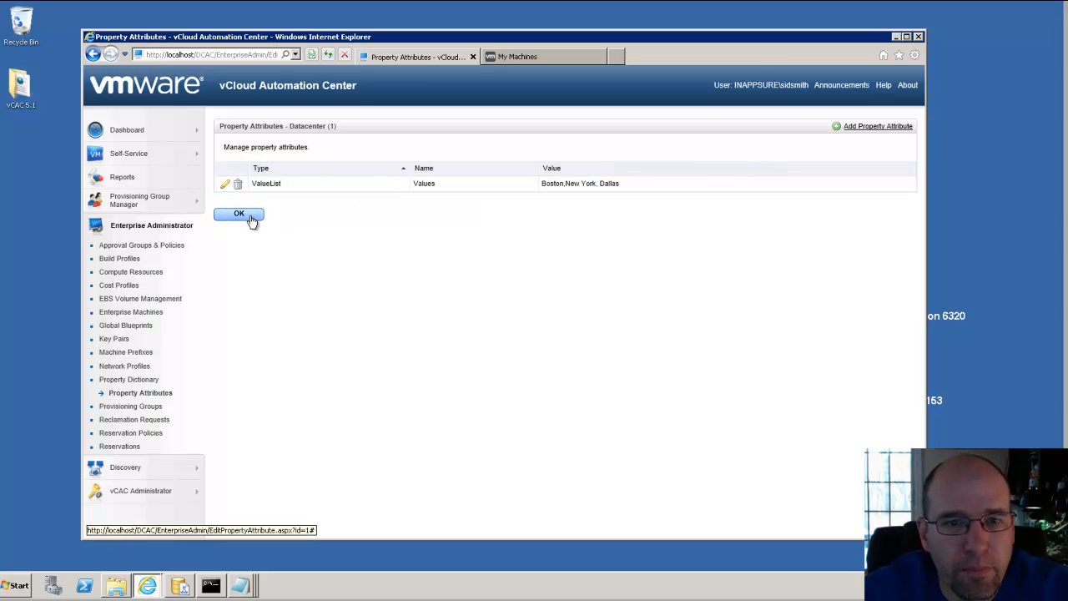
{"action": "left_click", "coordinate": [249, 216]}
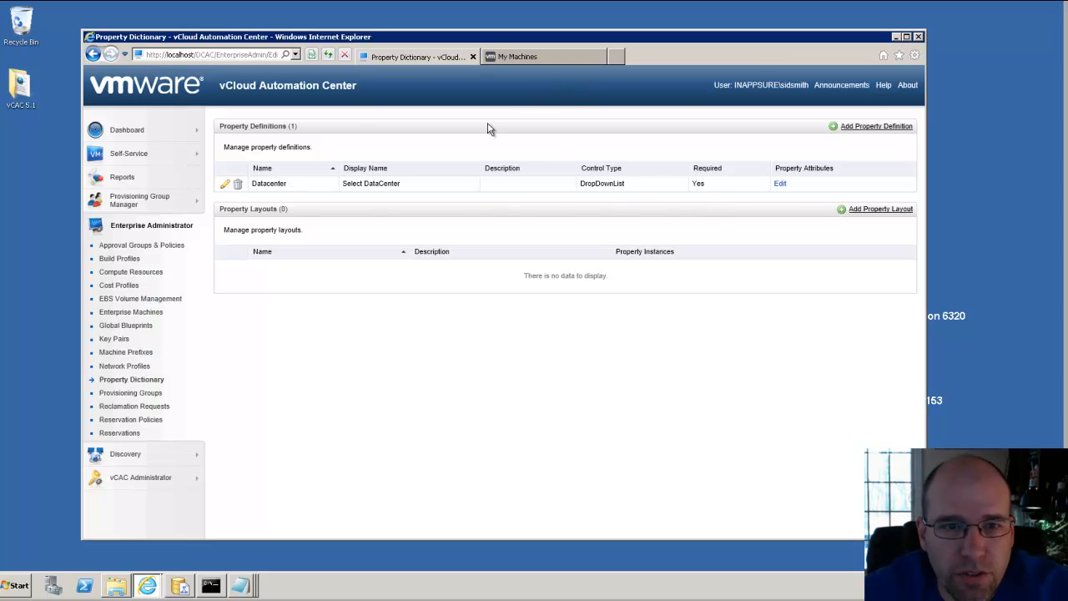
Step: Open the properties of the Windows 2008 R2 x64 global blueprint in a separate browser tab
{"action": "right_click", "coordinate": [136, 335]}
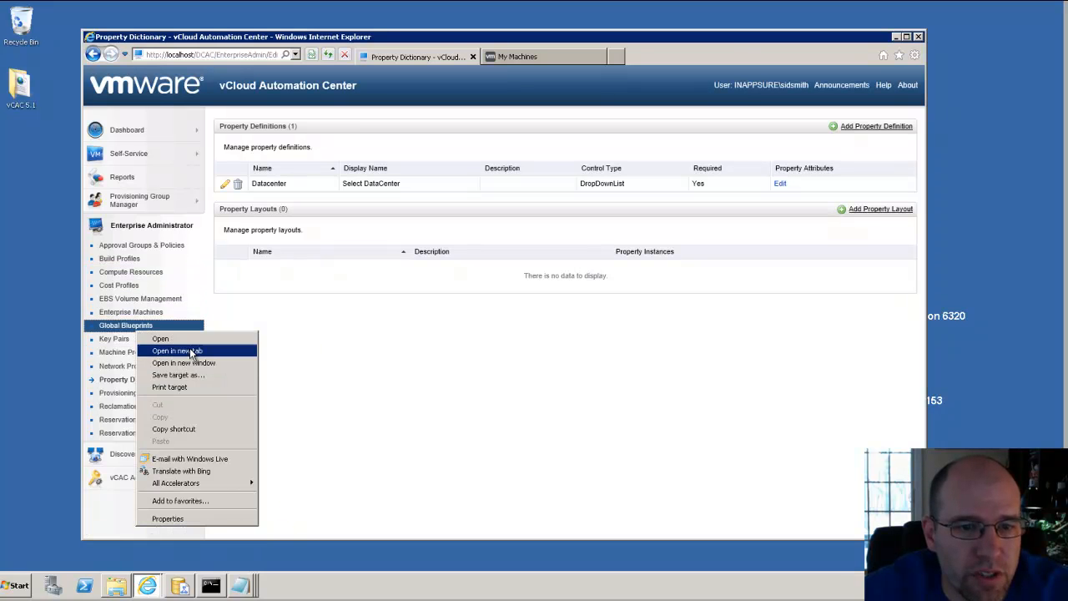
{"action": "left_click", "coordinate": [179, 350]}
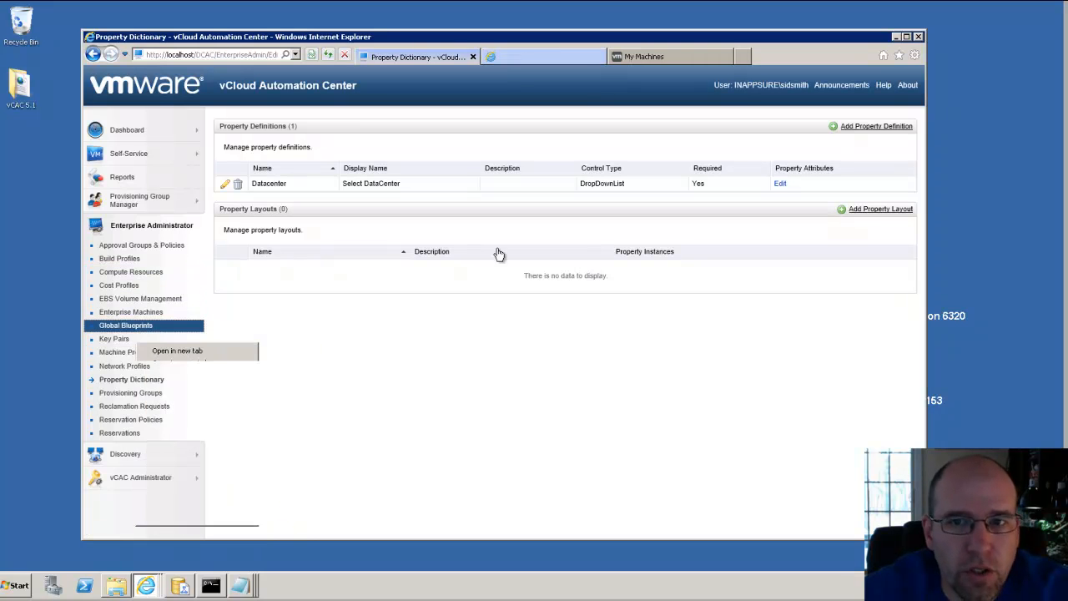
{"action": "left_click", "coordinate": [553, 60]}
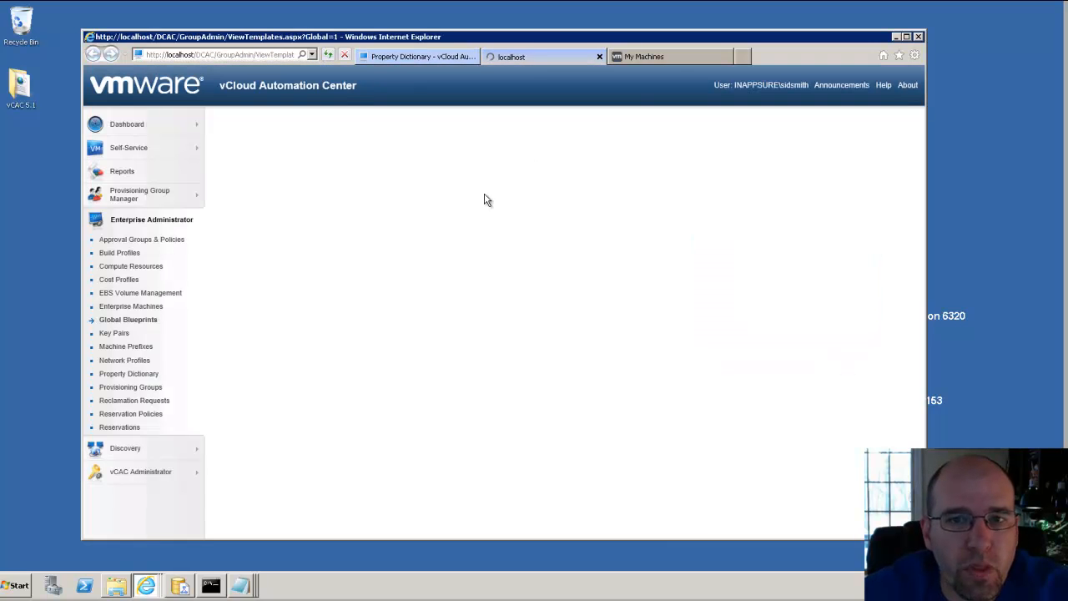
{"action": "left_click", "coordinate": [272, 202]}
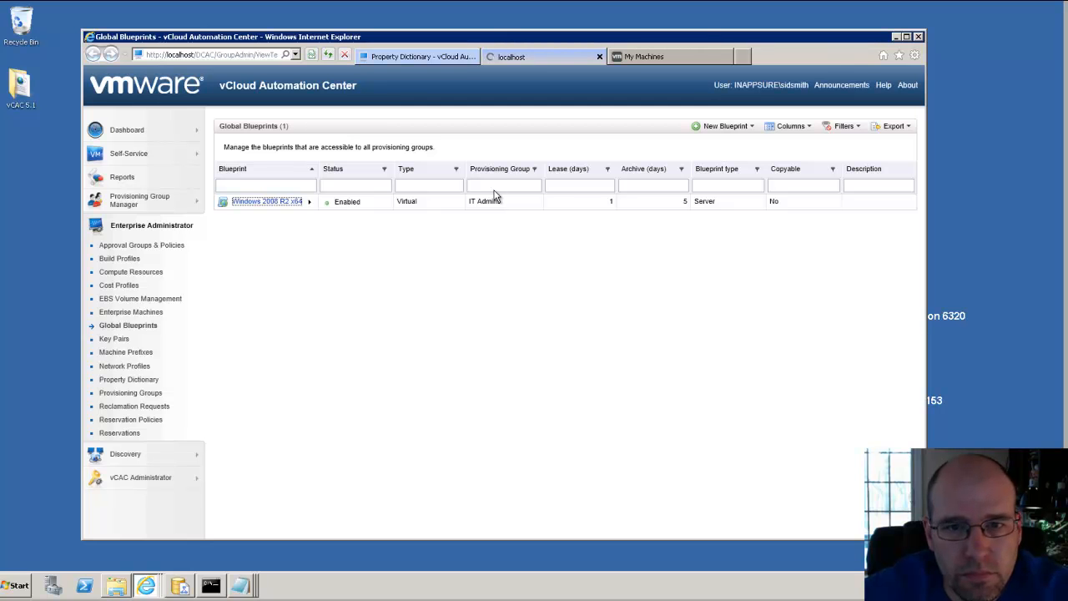
{"action": "left_click", "coordinate": [434, 170]}
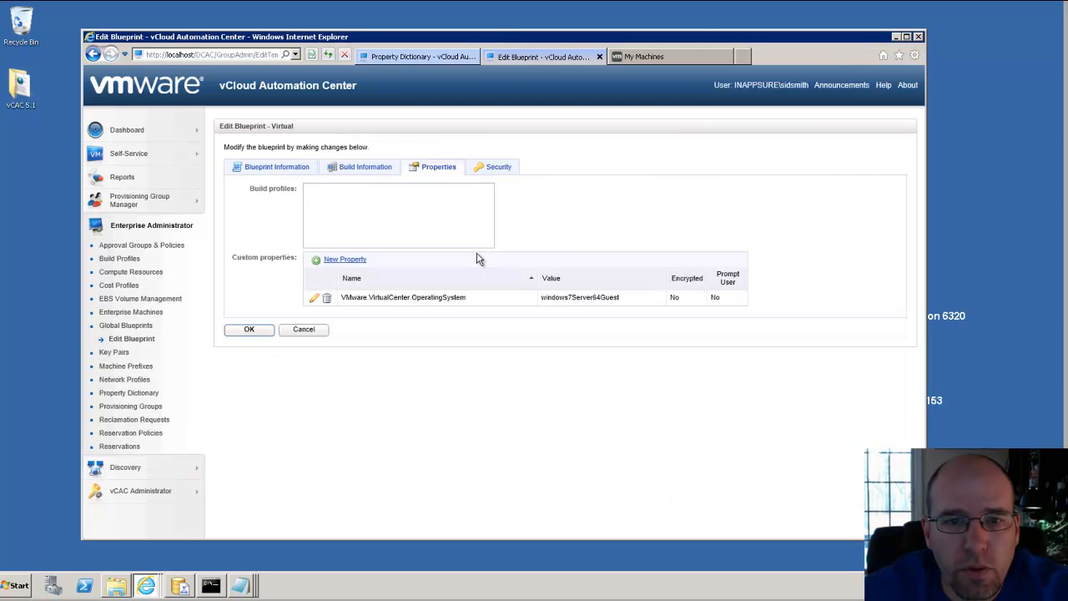
Step: Add a custom property named Datacenter that prompts the user, and save the blueprint
{"action": "left_click", "coordinate": [346, 260]}
{"action": "type", "text": "Da"}
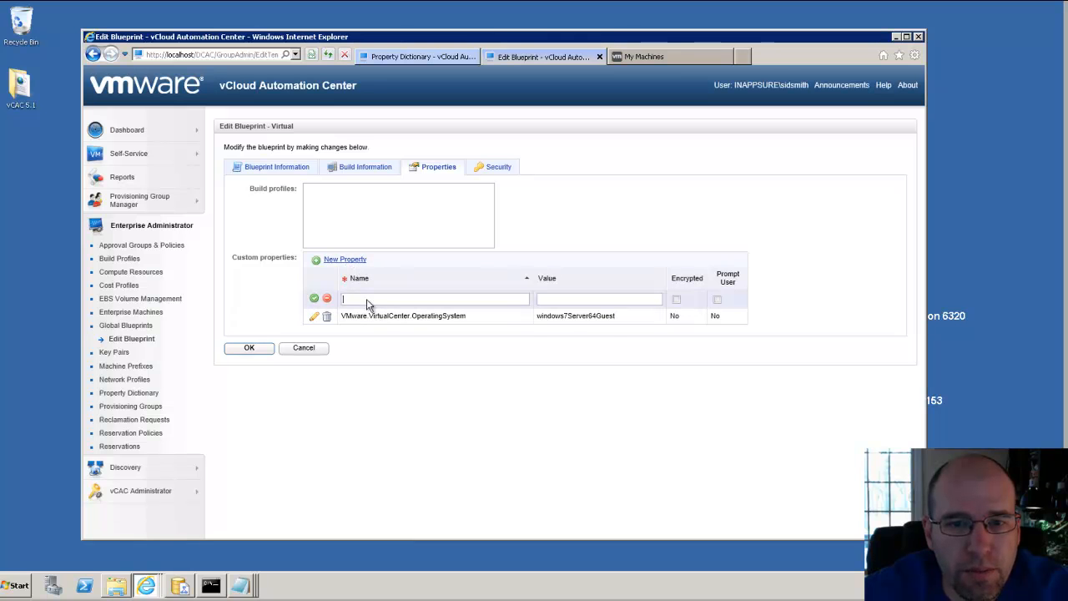
{"action": "type", "text": "tacenter"}
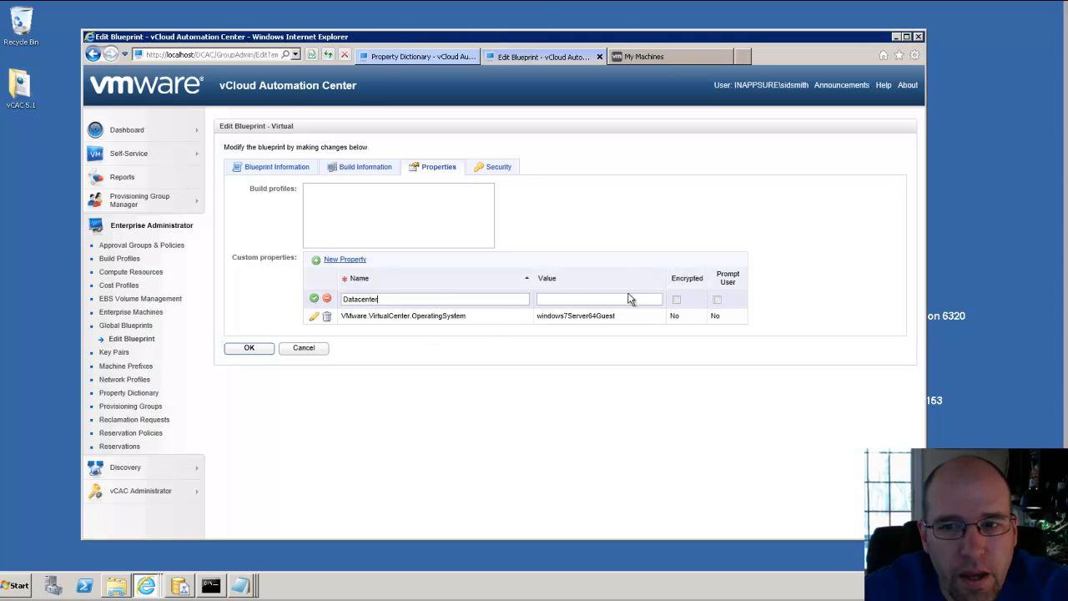
{"action": "left_click", "coordinate": [717, 299]}
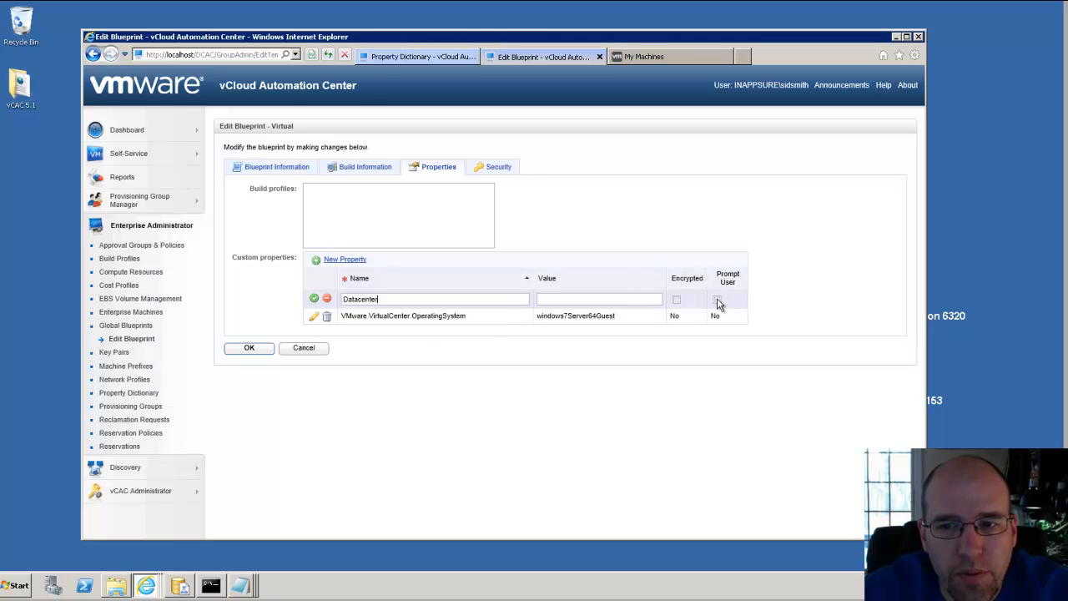
{"action": "left_click", "coordinate": [313, 298]}
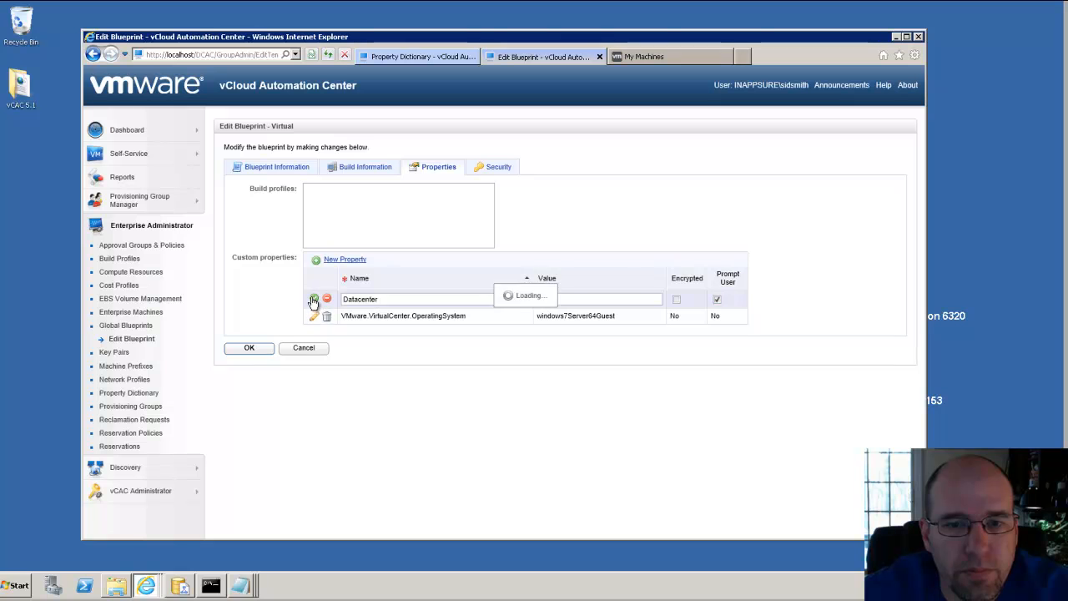
{"action": "left_click", "coordinate": [262, 350]}
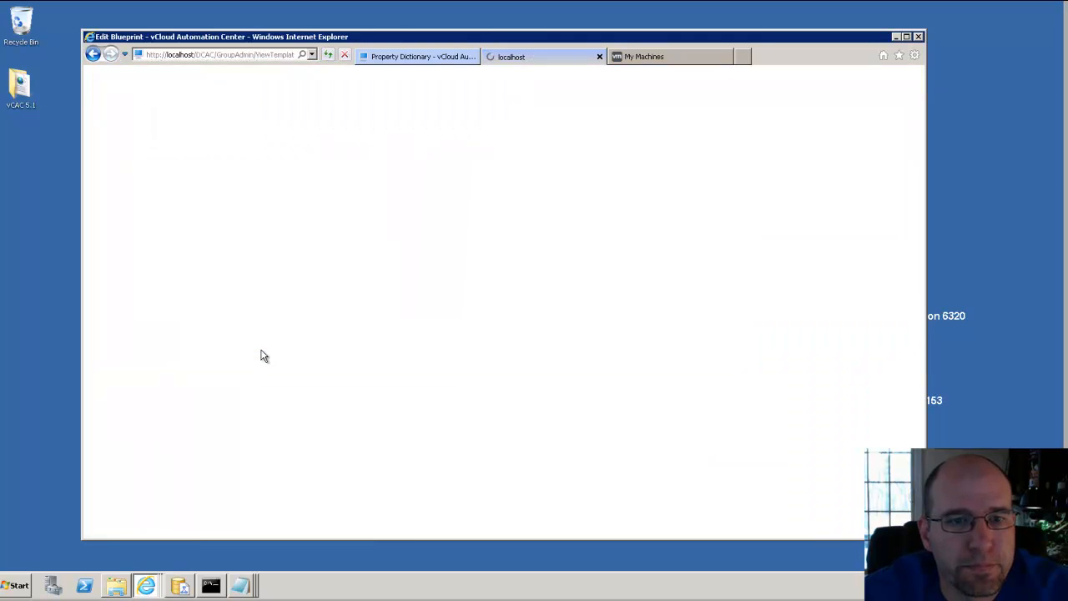
Step: Start a machine request from the Windows 2008 R2 x64 blueprint in a new browser tab and check the Select DataCenter choices
{"action": "mouse_move", "coordinate": [186, 159]}
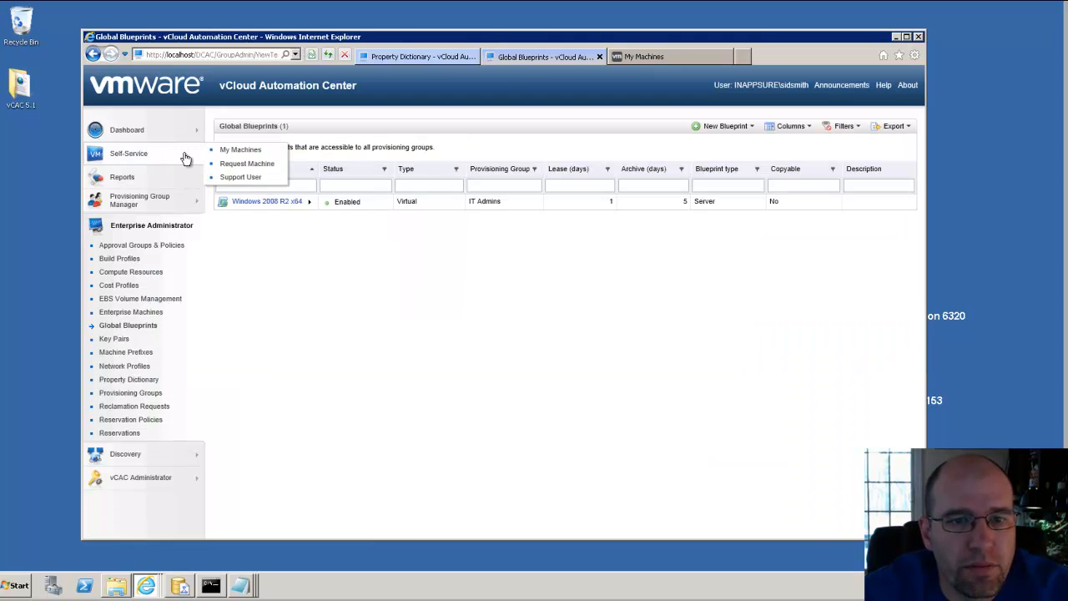
{"action": "right_click", "coordinate": [254, 164]}
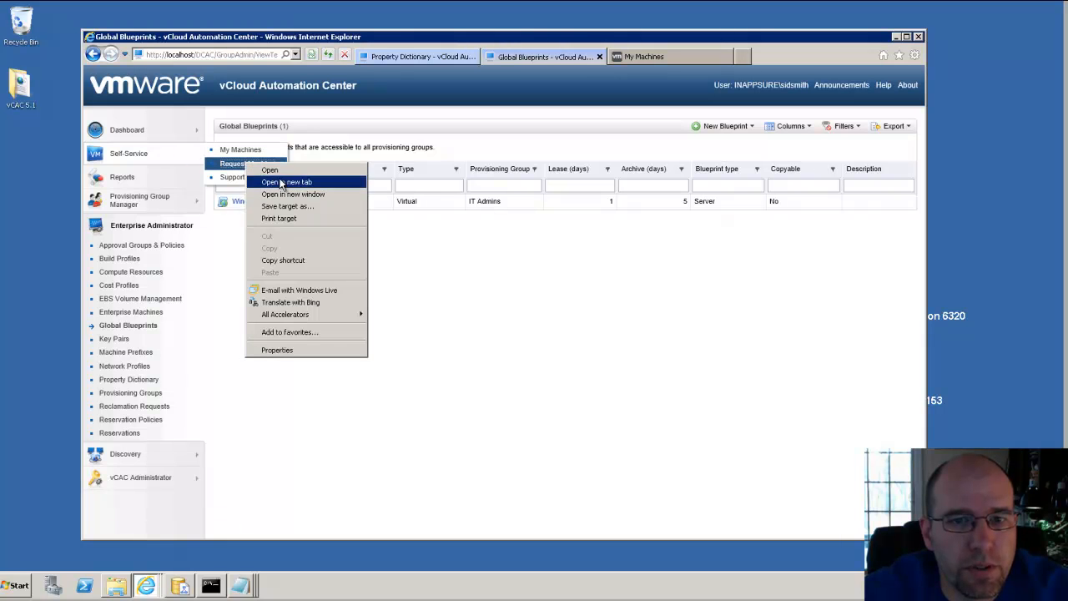
{"action": "left_click", "coordinate": [284, 182]}
{"action": "left_click", "coordinate": [664, 56]}
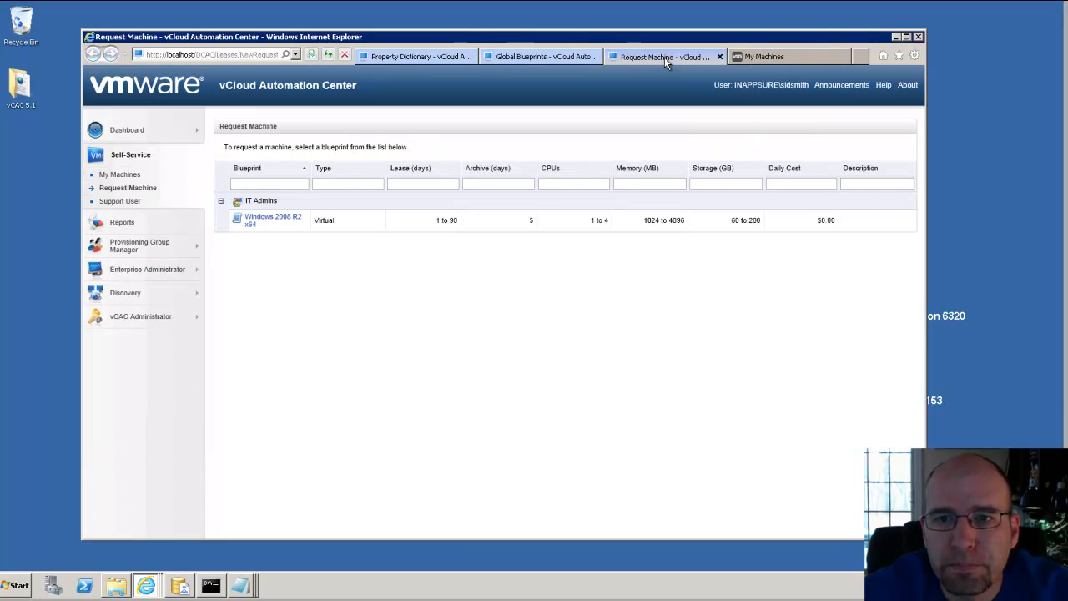
{"action": "left_click", "coordinate": [284, 221]}
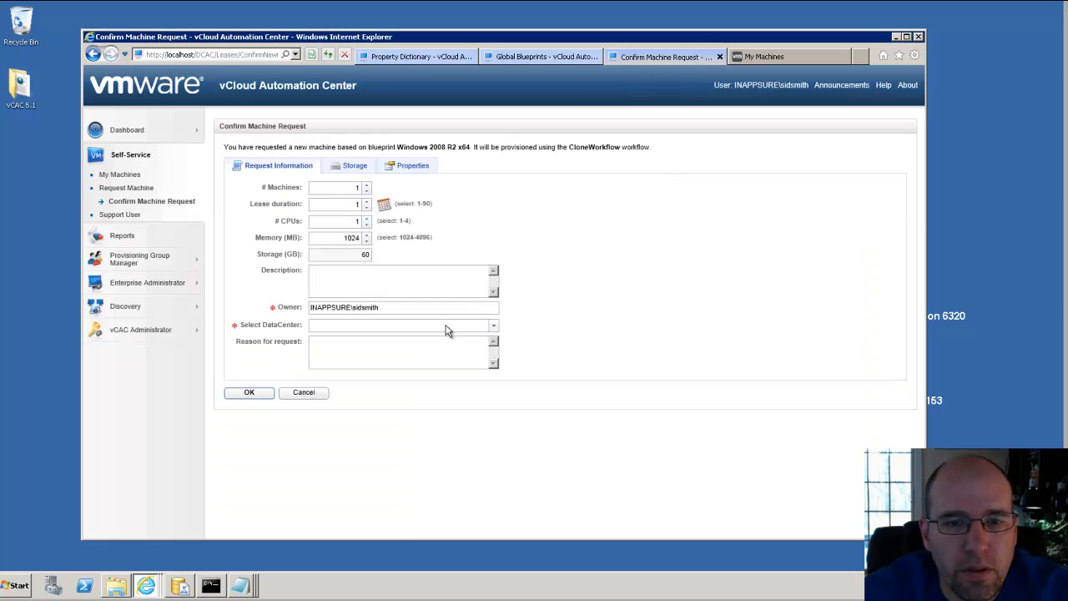
{"action": "left_click", "coordinate": [491, 326]}
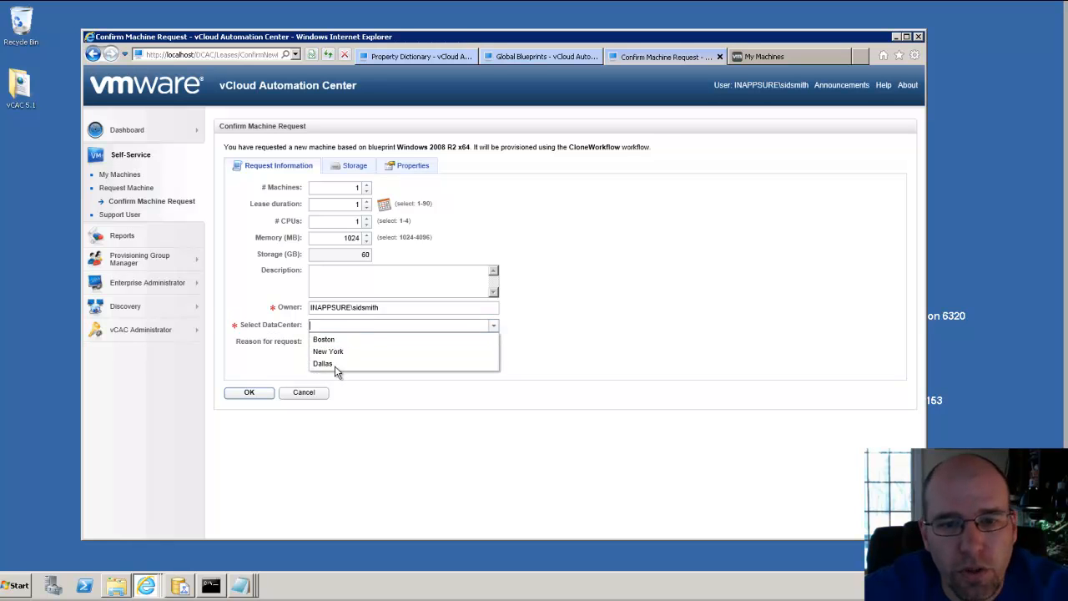
{"action": "left_click", "coordinate": [707, 332]}
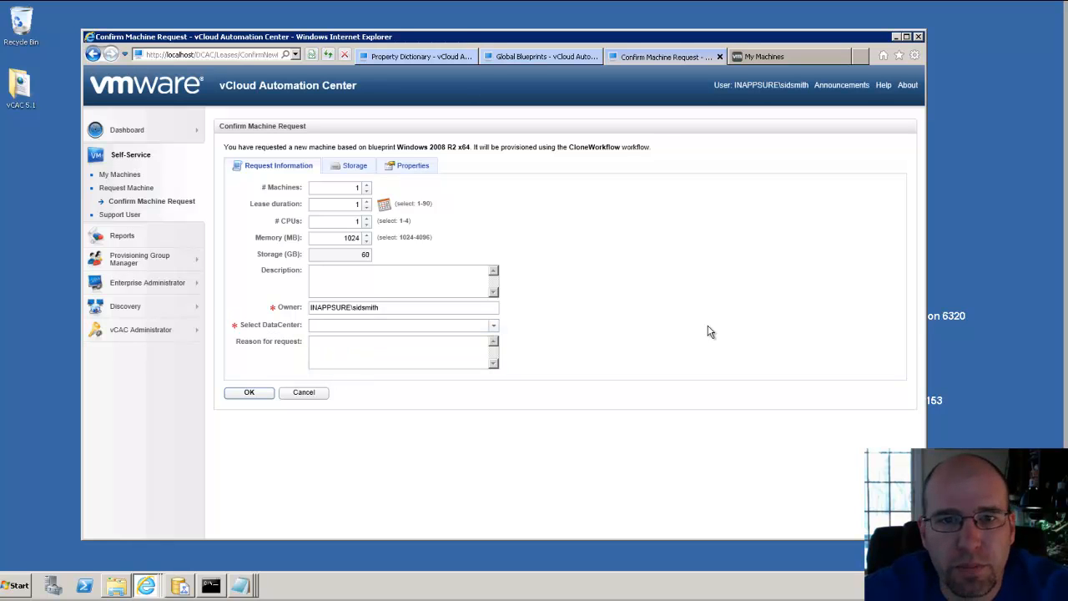
Step: In the Property Dictionary, add a required DropDownList property definition named VMware.VirtualCenter.Folder with the display name "vCenter Folder"
{"action": "left_click", "coordinate": [429, 58]}
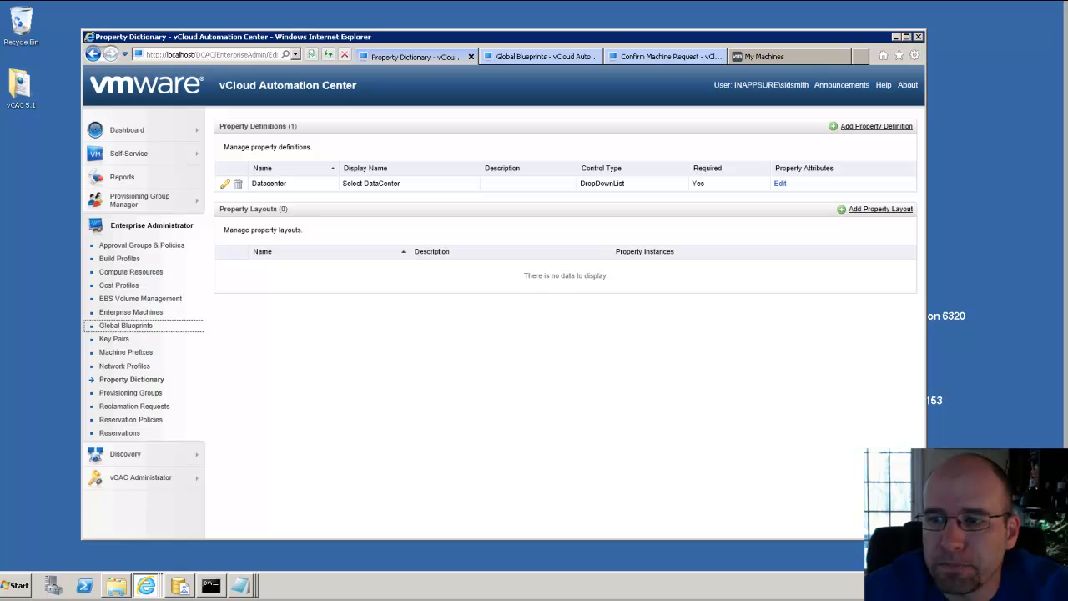
{"action": "left_click", "coordinate": [475, 251]}
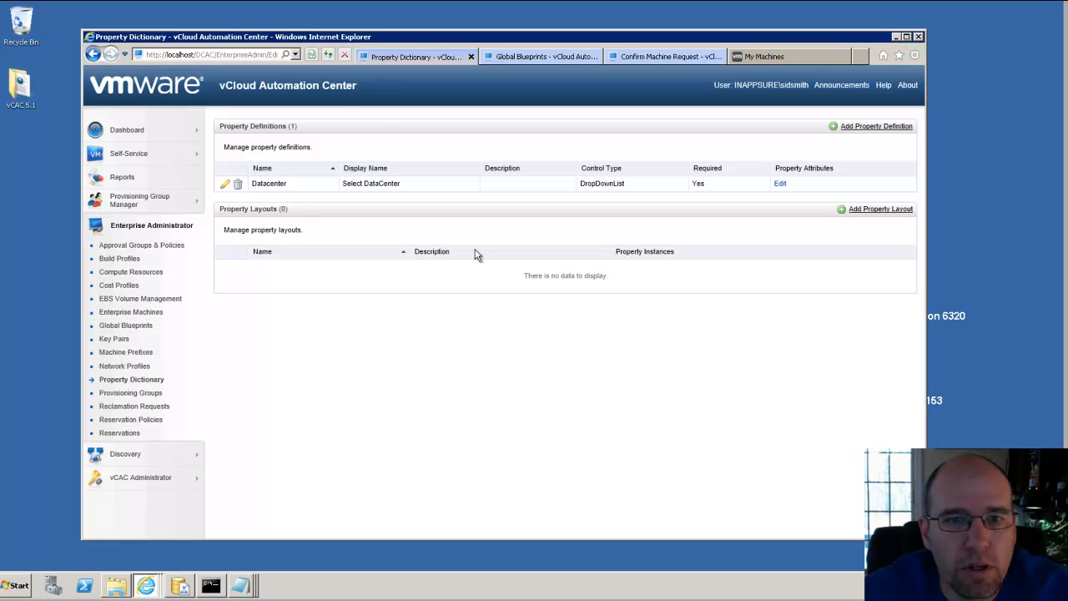
{"action": "left_click", "coordinate": [878, 133]}
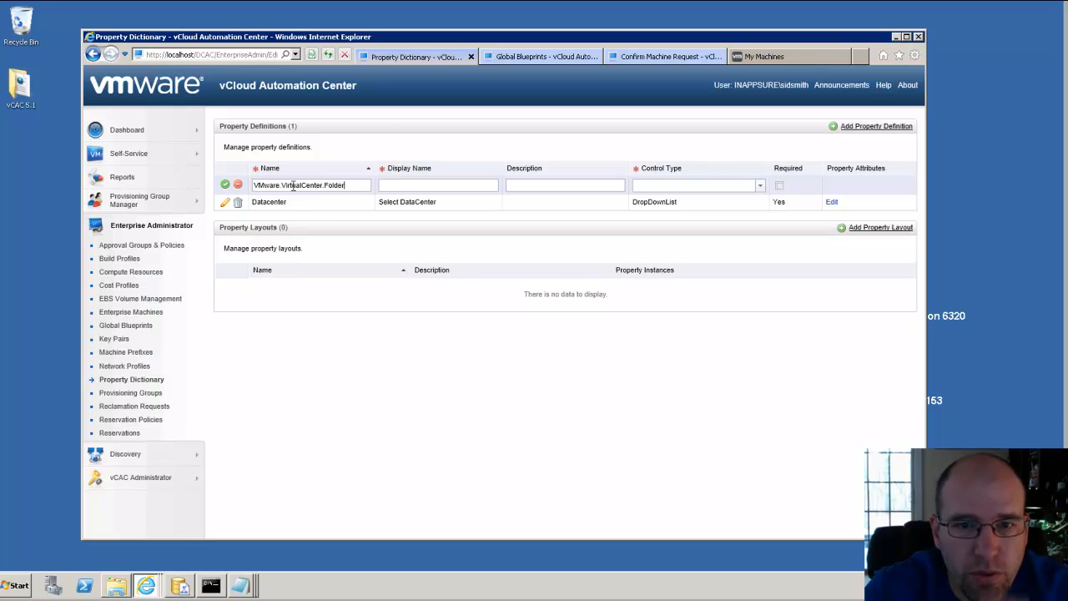
{"action": "left_click", "coordinate": [464, 186]}
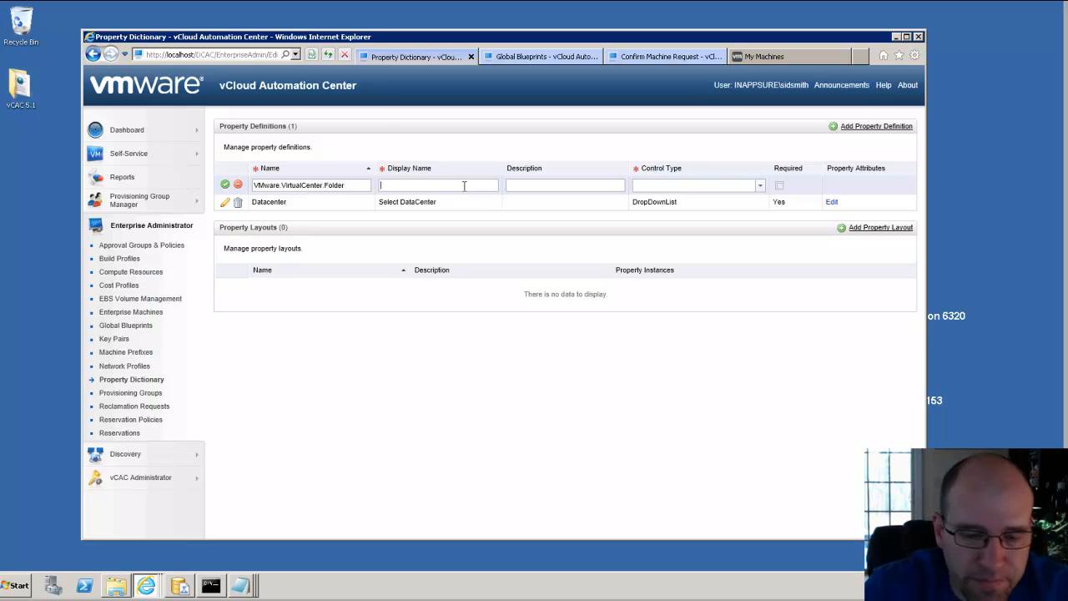
{"action": "type", "text": "vCenter Folder"}
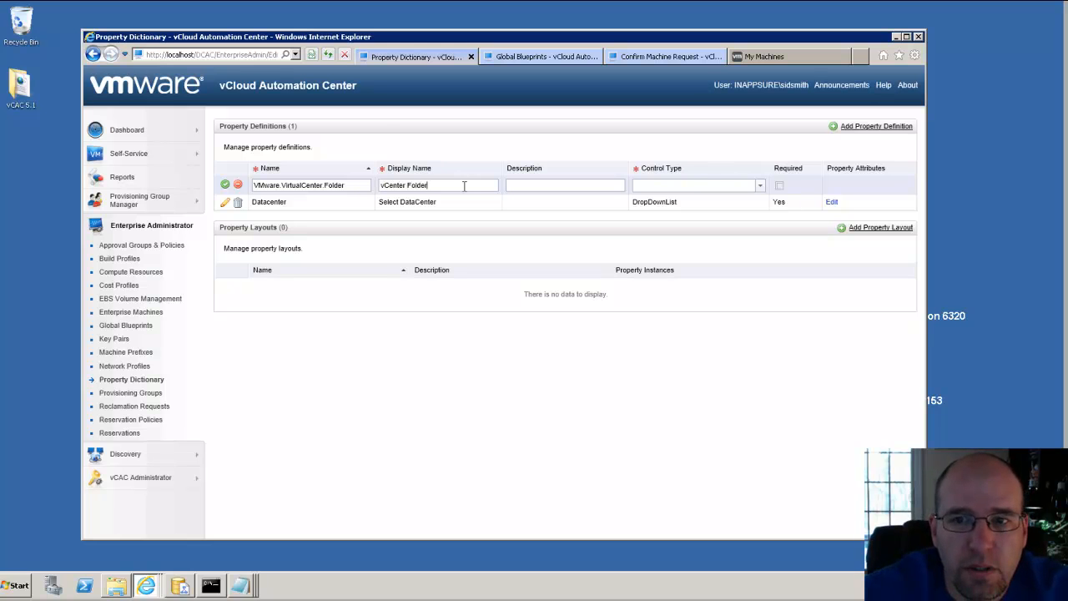
{"action": "left_click", "coordinate": [759, 186]}
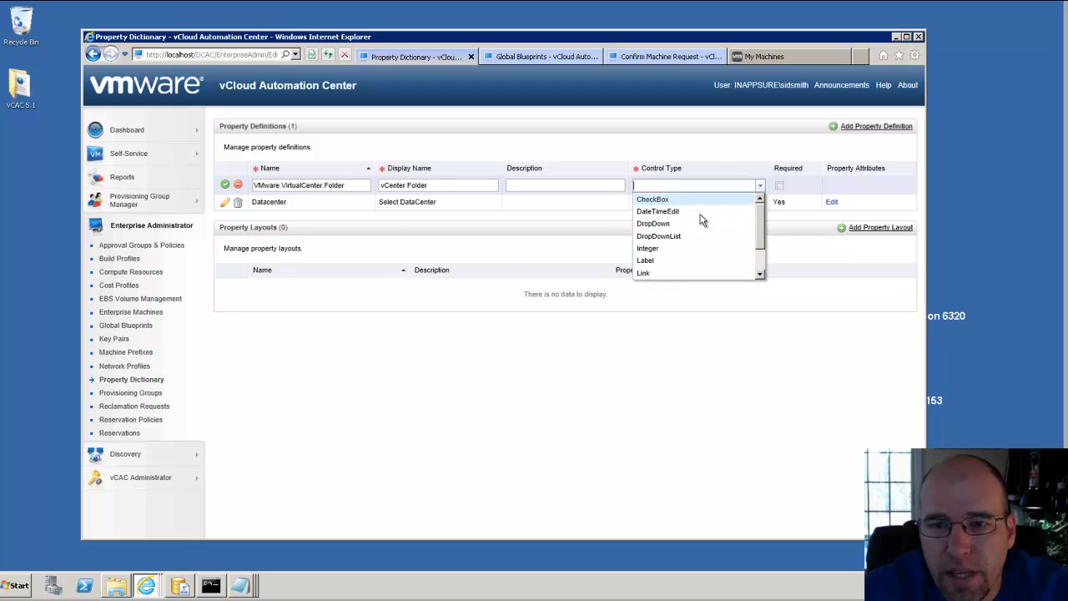
{"action": "left_click", "coordinate": [684, 240]}
{"action": "left_click", "coordinate": [779, 186]}
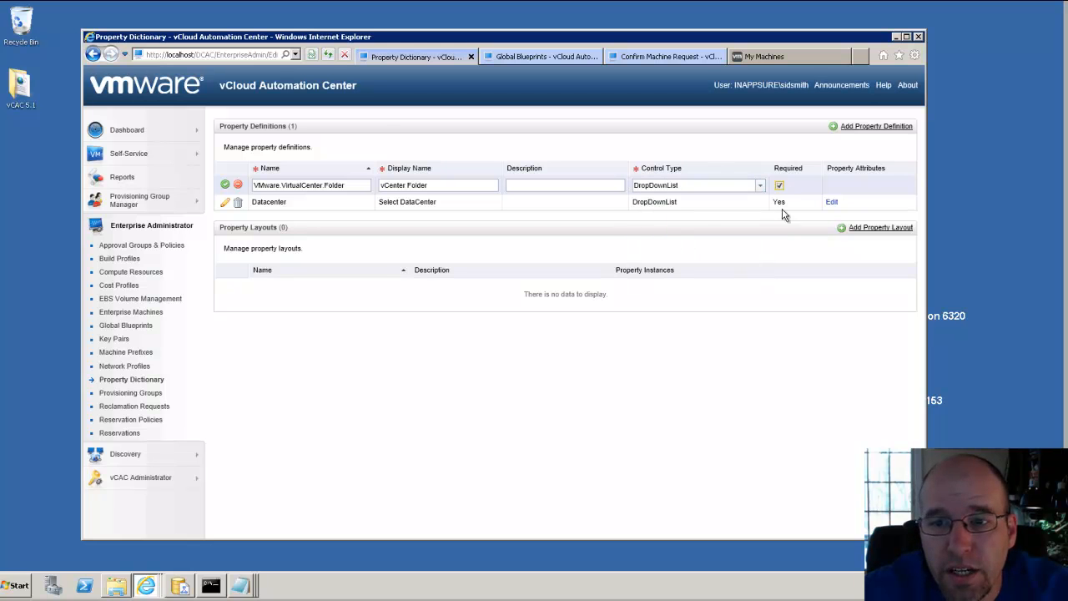
{"action": "left_click", "coordinate": [225, 185]}
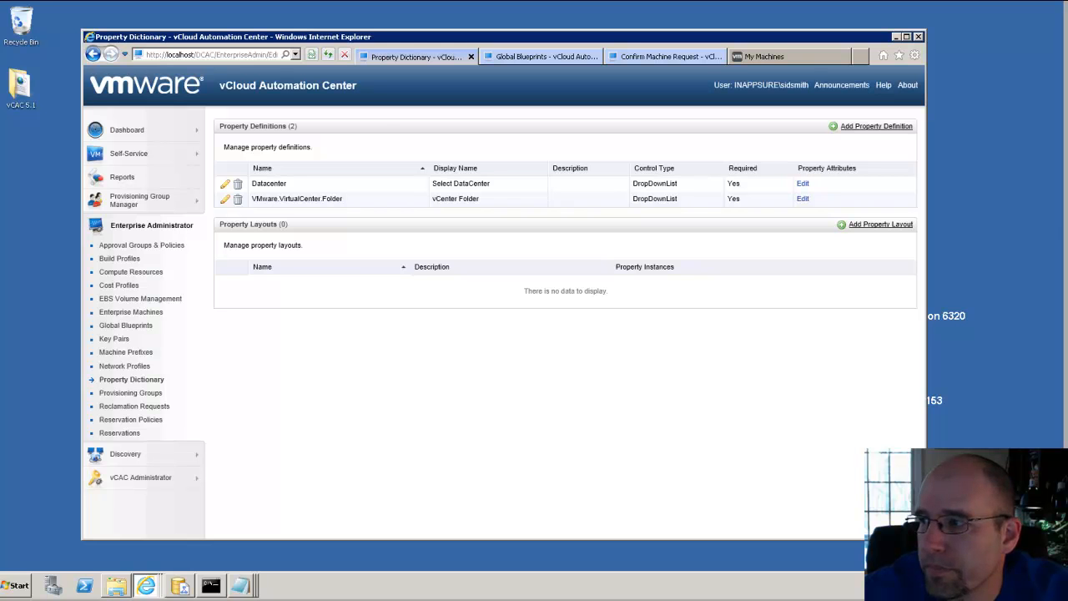
Step: Give the VMware.VirtualCenter.Folder property a Relationship attribute named Parent with the value Datacenter
{"action": "left_click", "coordinate": [803, 199]}
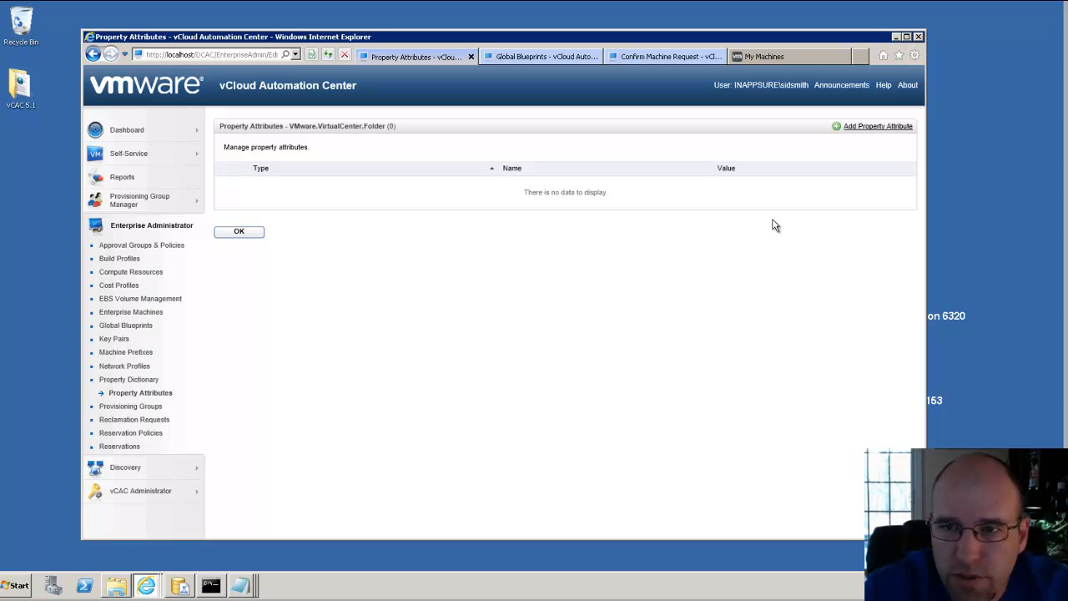
{"action": "left_click", "coordinate": [873, 127]}
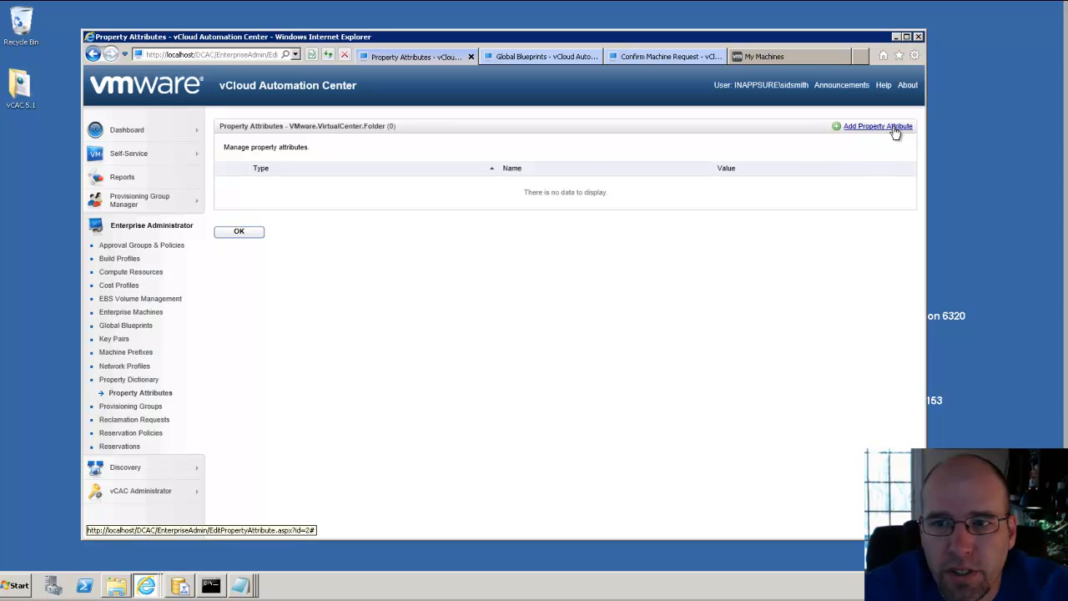
{"action": "left_click", "coordinate": [894, 129]}
{"action": "left_click", "coordinate": [480, 187]}
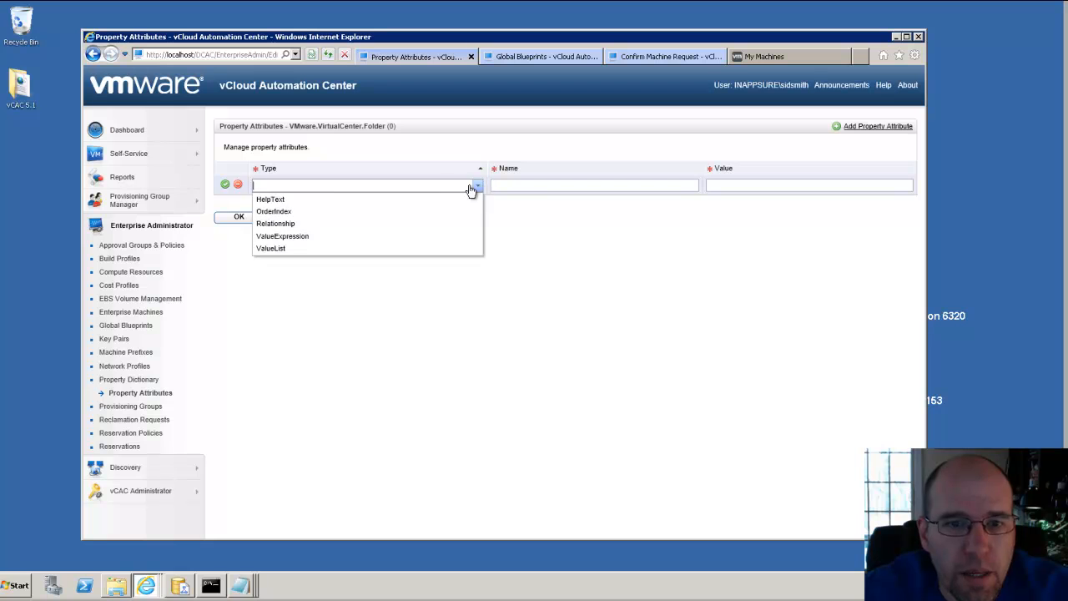
{"action": "left_click", "coordinate": [287, 222]}
{"action": "left_click", "coordinate": [548, 185]}
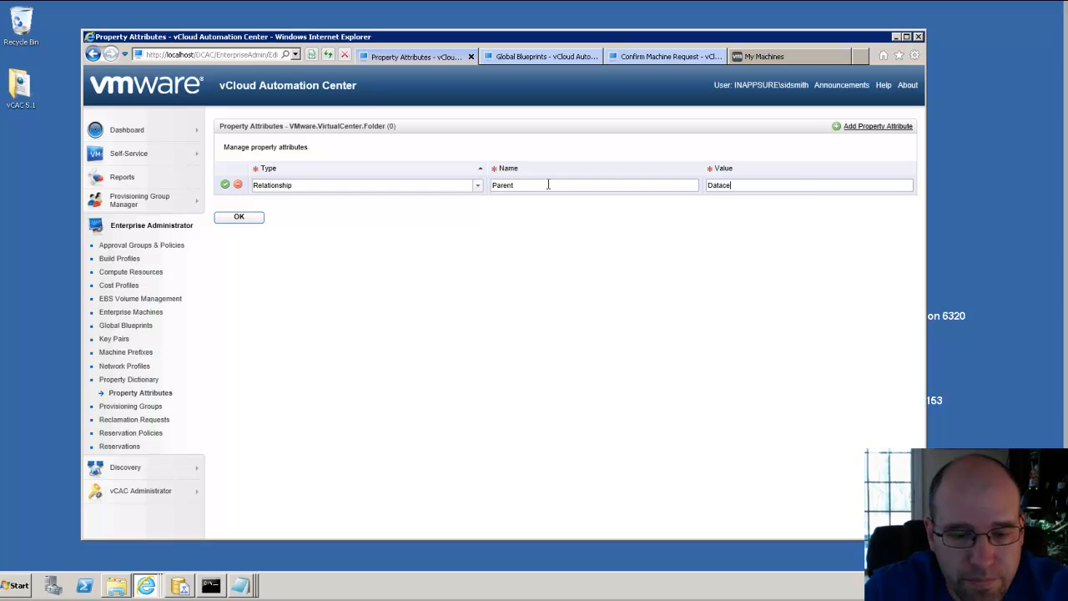
{"action": "left_click", "coordinate": [226, 184]}
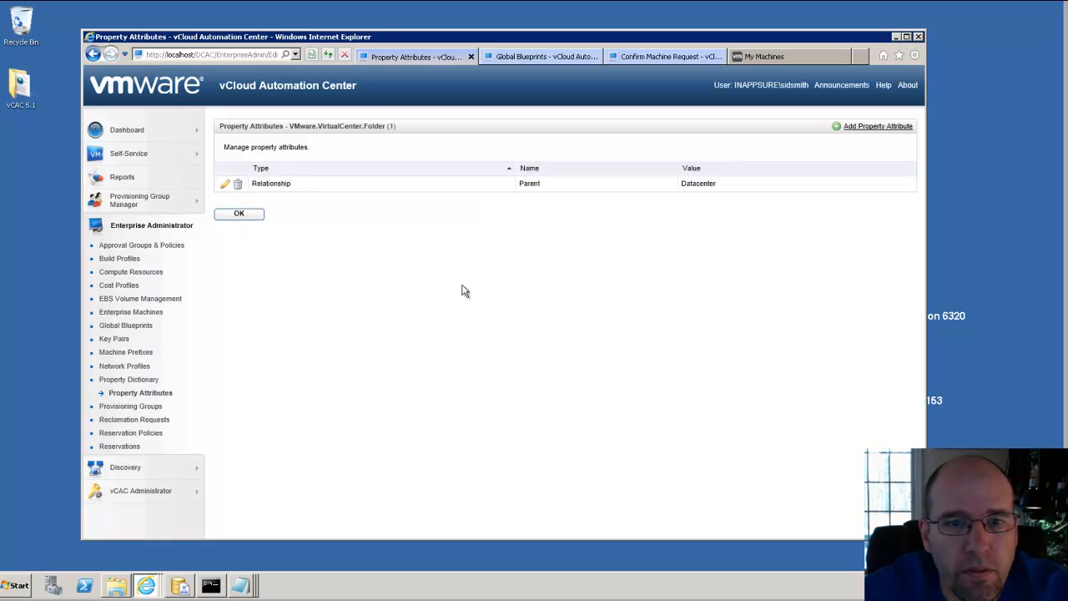
Step: Start another attribute for the folder property with the type ValueExpression and the name Expression
{"action": "left_click", "coordinate": [878, 126]}
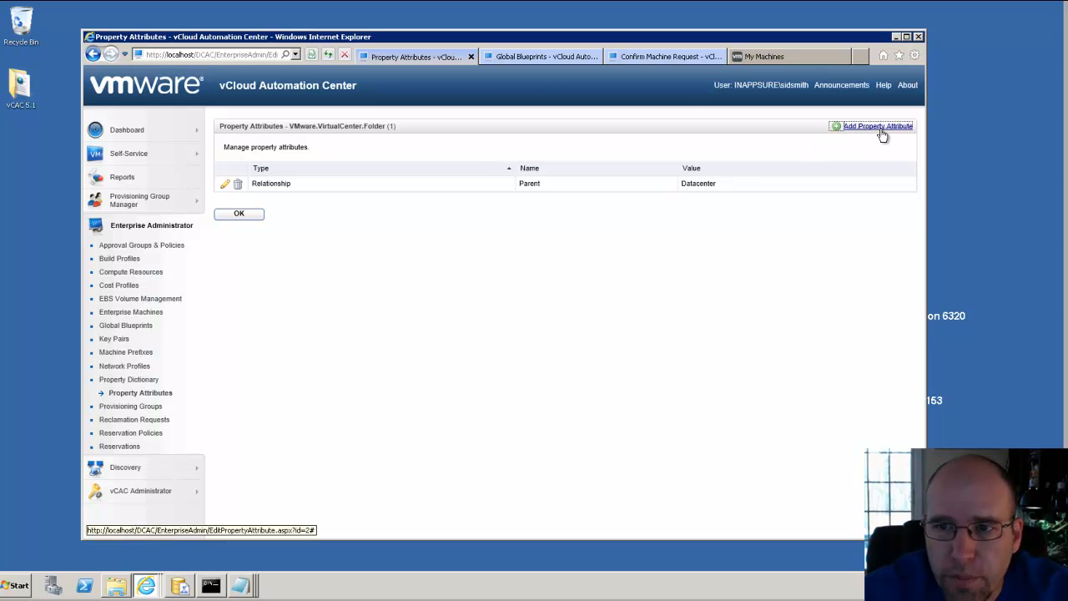
{"action": "left_click", "coordinate": [478, 185]}
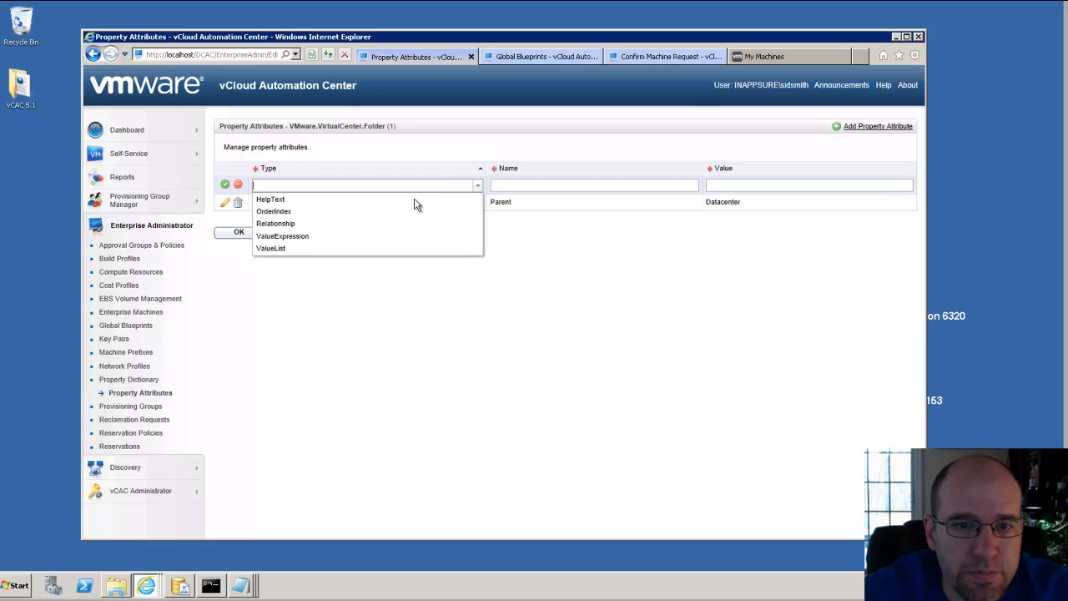
{"action": "left_click", "coordinate": [316, 237]}
{"action": "left_click", "coordinate": [510, 185]}
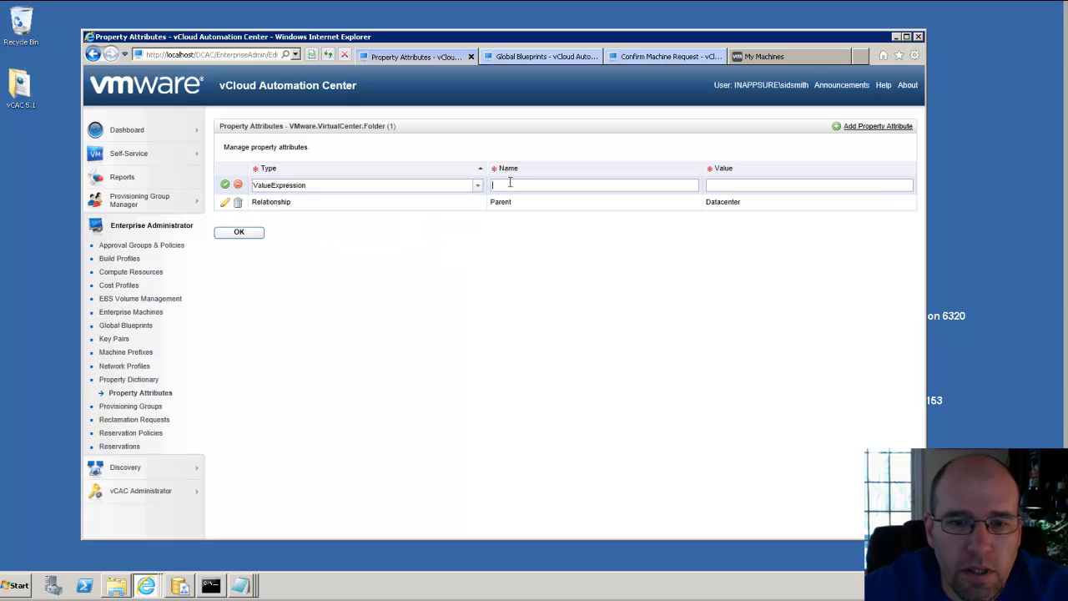
{"action": "type", "text": "Expression"}
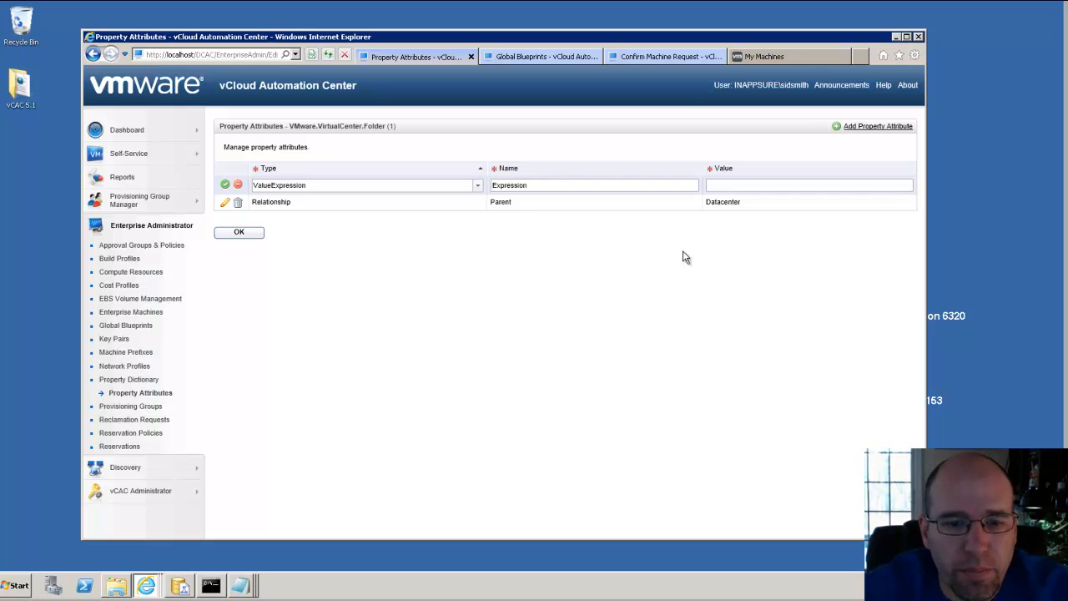
Step: Switch to the "folder Property value listing" Notepad file and examine the filter names, filter values and folder paths in its XML
{"action": "left_click", "coordinate": [242, 585]}
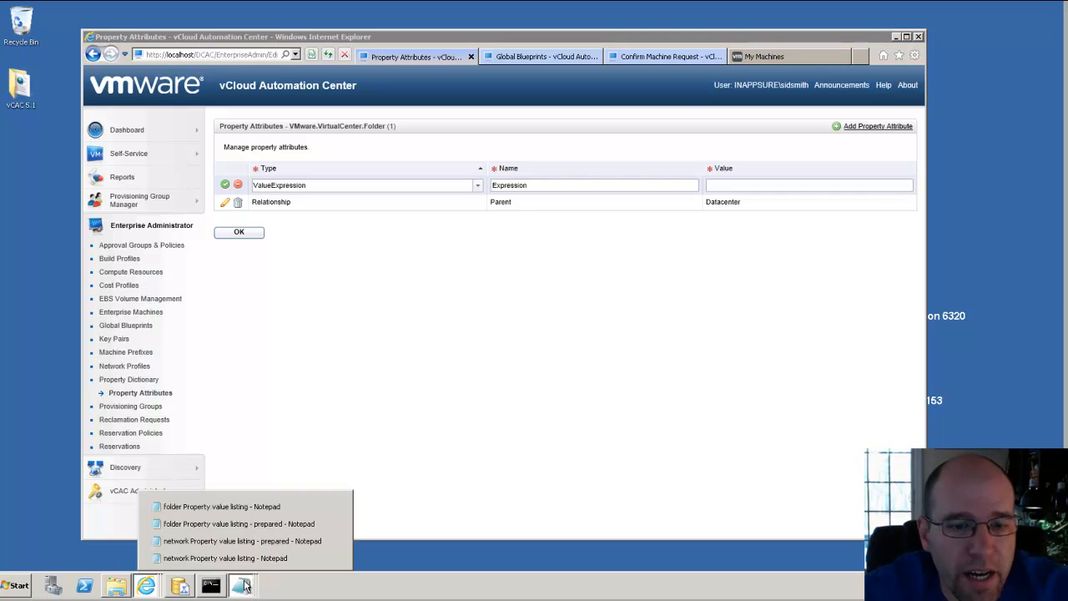
{"action": "left_click", "coordinate": [251, 507]}
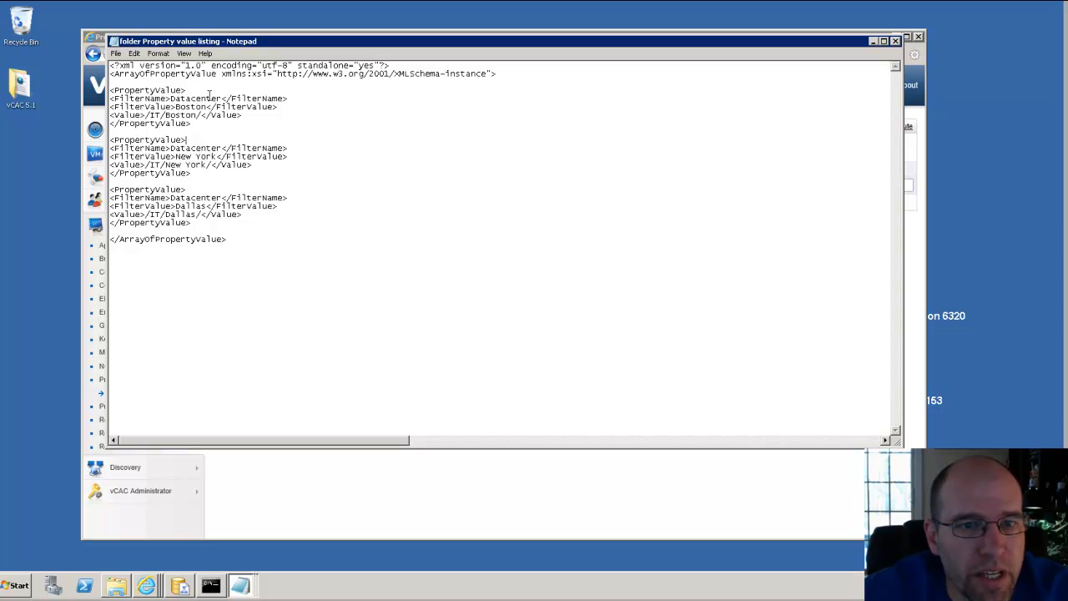
{"action": "left_click_drag", "start_coordinate": [215, 99], "coordinate": [170, 99]}
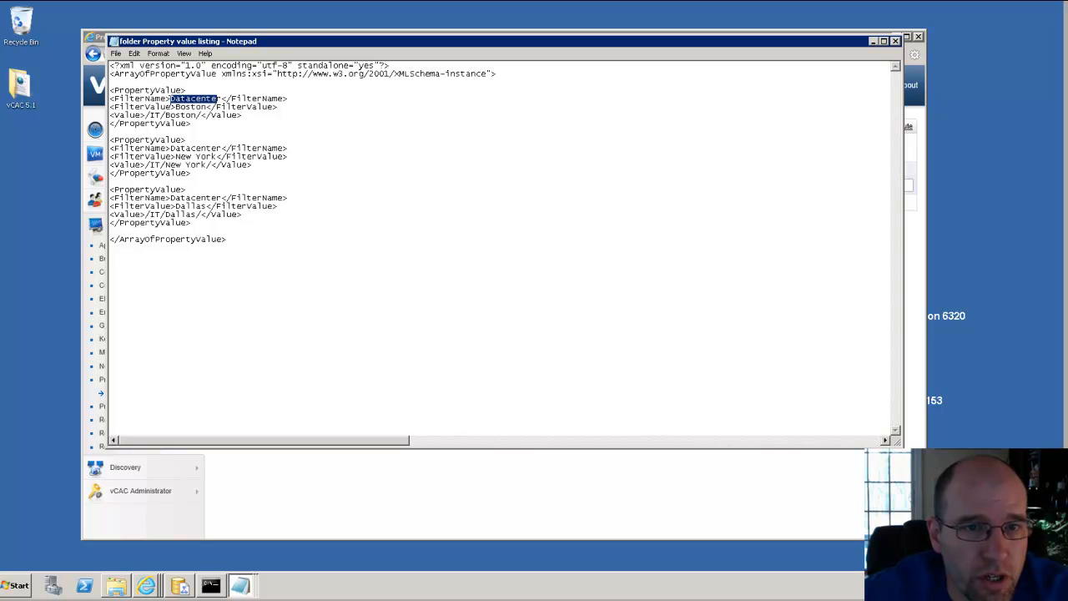
{"action": "left_click", "coordinate": [455, 183]}
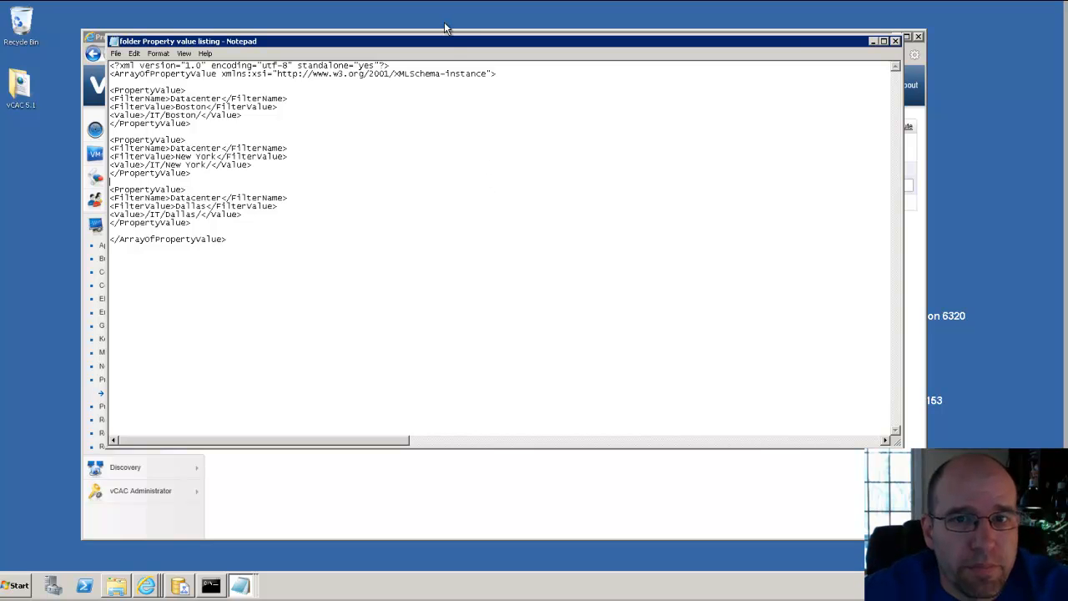
{"action": "left_click_drag", "start_coordinate": [444, 40], "coordinate": [461, 77]}
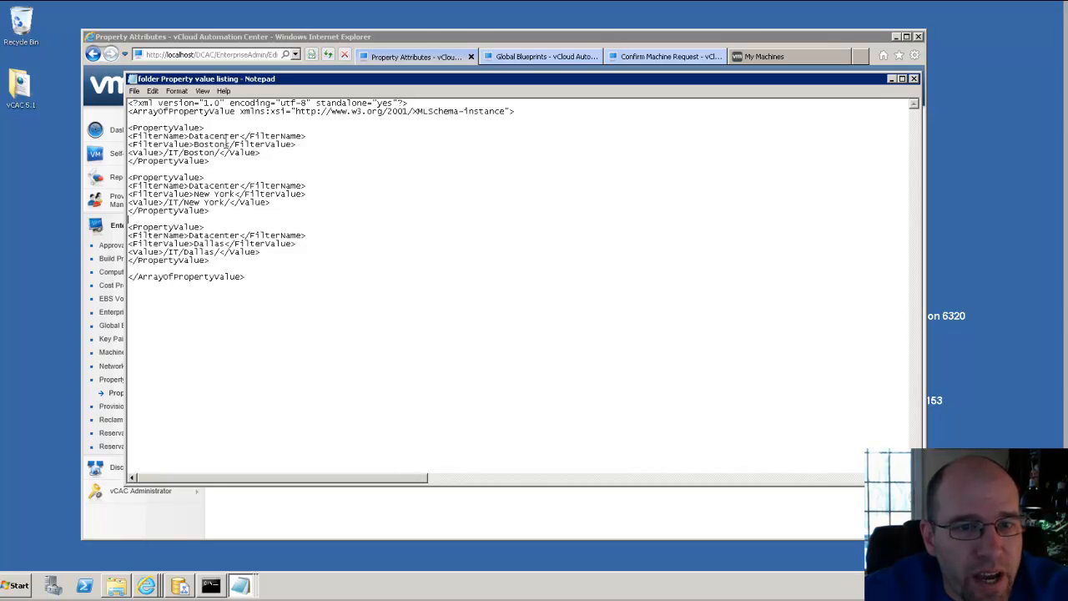
{"action": "left_click_drag", "start_coordinate": [224, 144], "coordinate": [200, 143]}
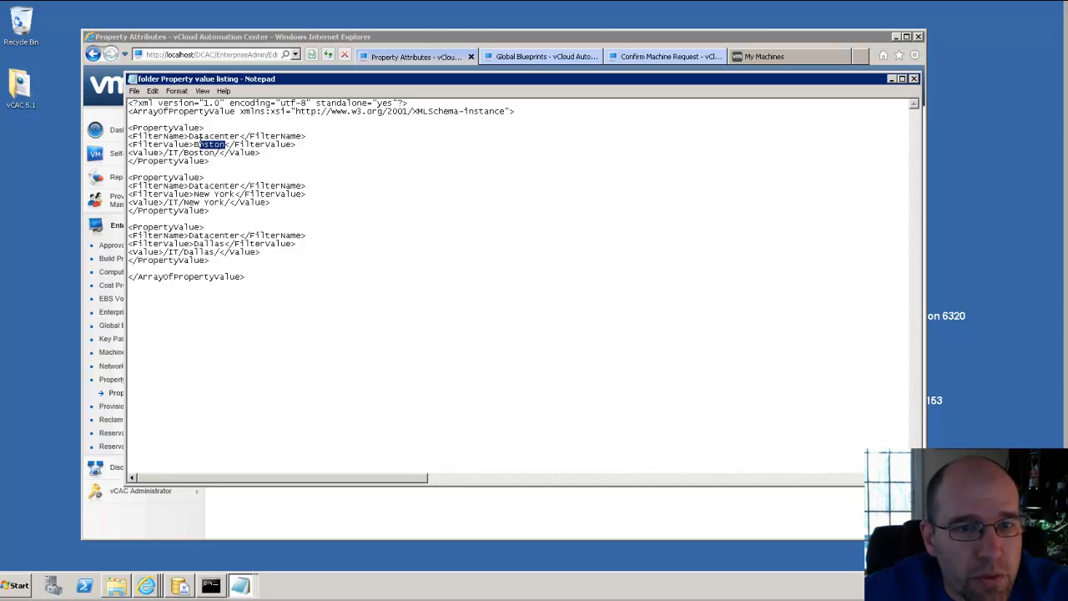
{"action": "left_click", "coordinate": [315, 148]}
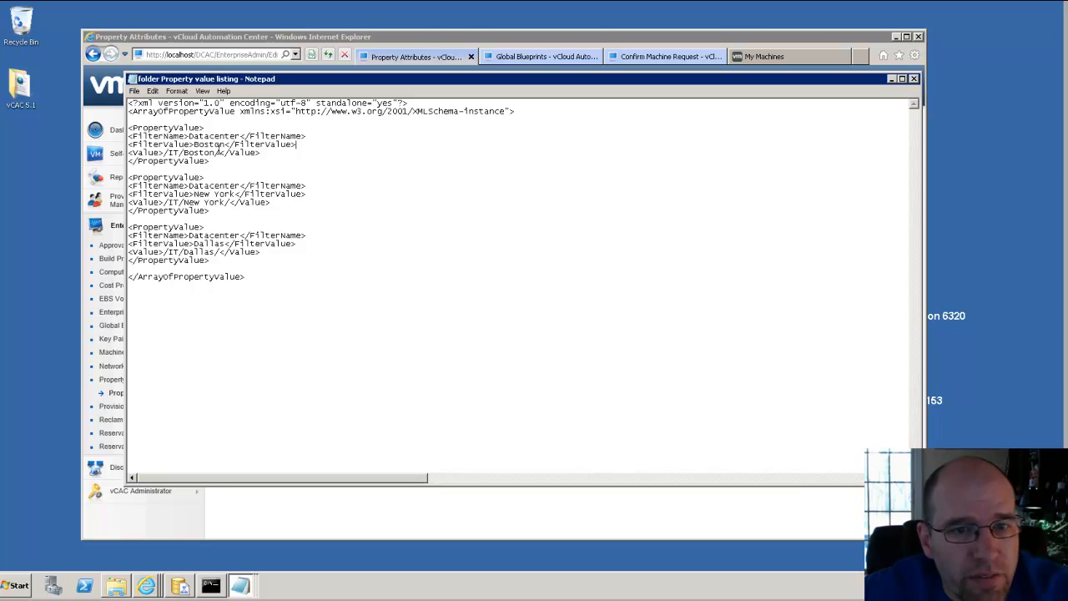
{"action": "left_click_drag", "start_coordinate": [221, 152], "coordinate": [165, 155]}
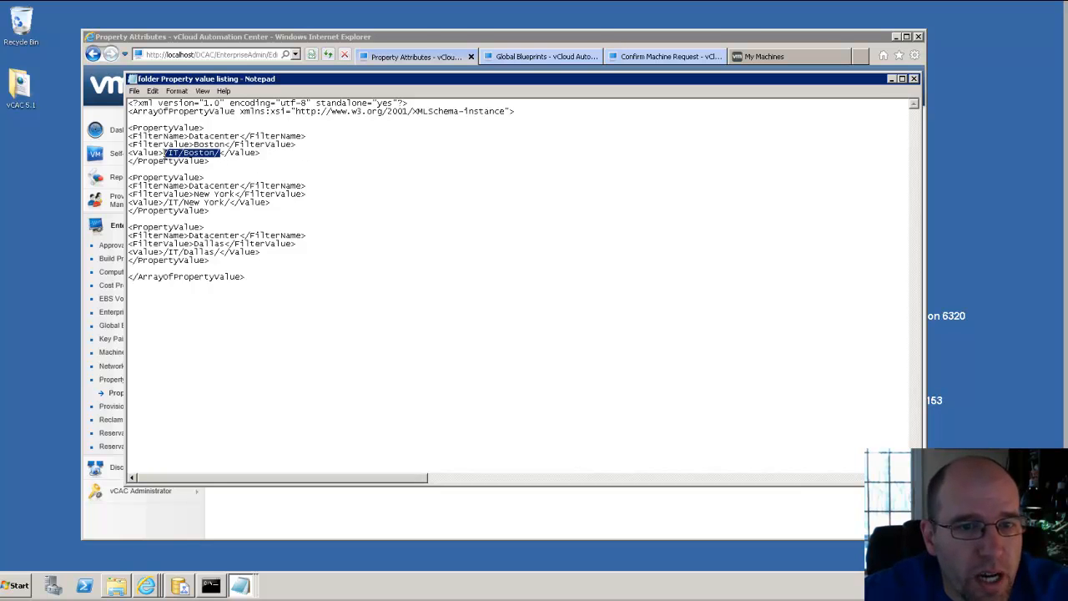
{"action": "left_click", "coordinate": [336, 157]}
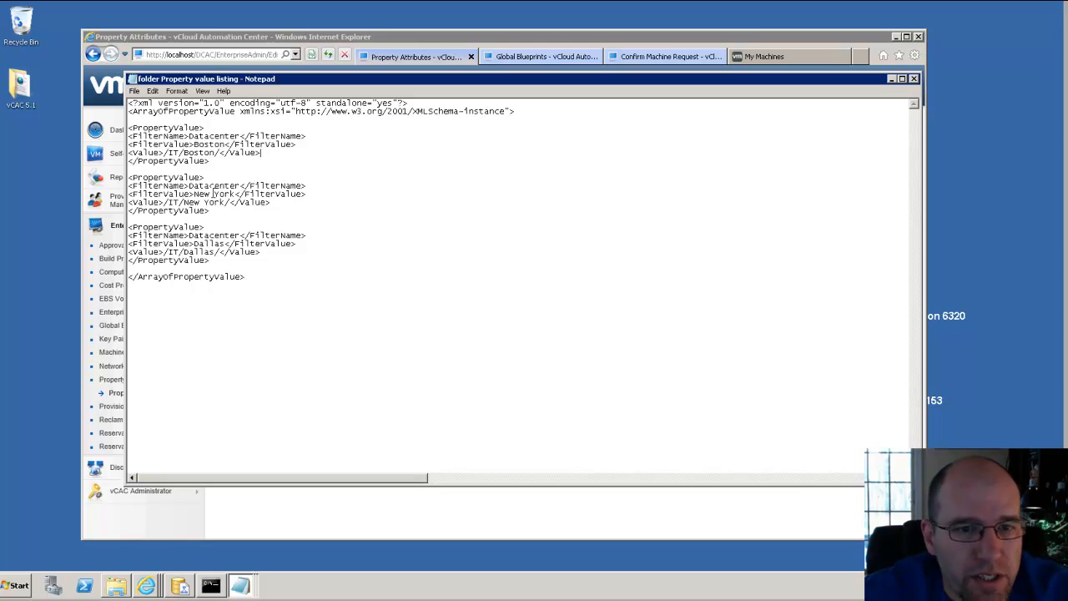
{"action": "left_click_drag", "start_coordinate": [164, 202], "coordinate": [227, 202]}
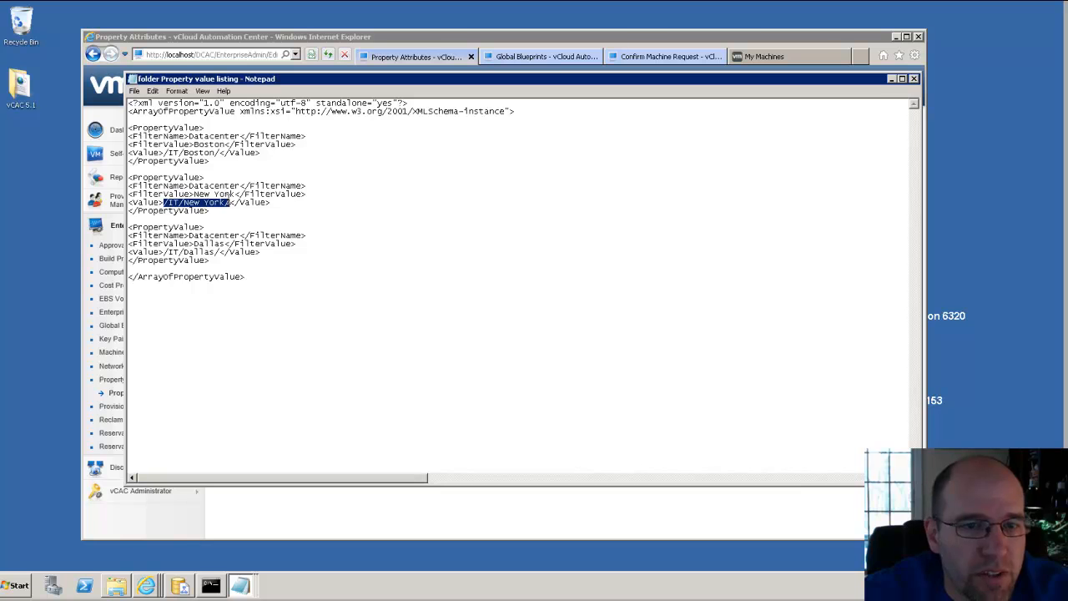
{"action": "left_click", "coordinate": [426, 232]}
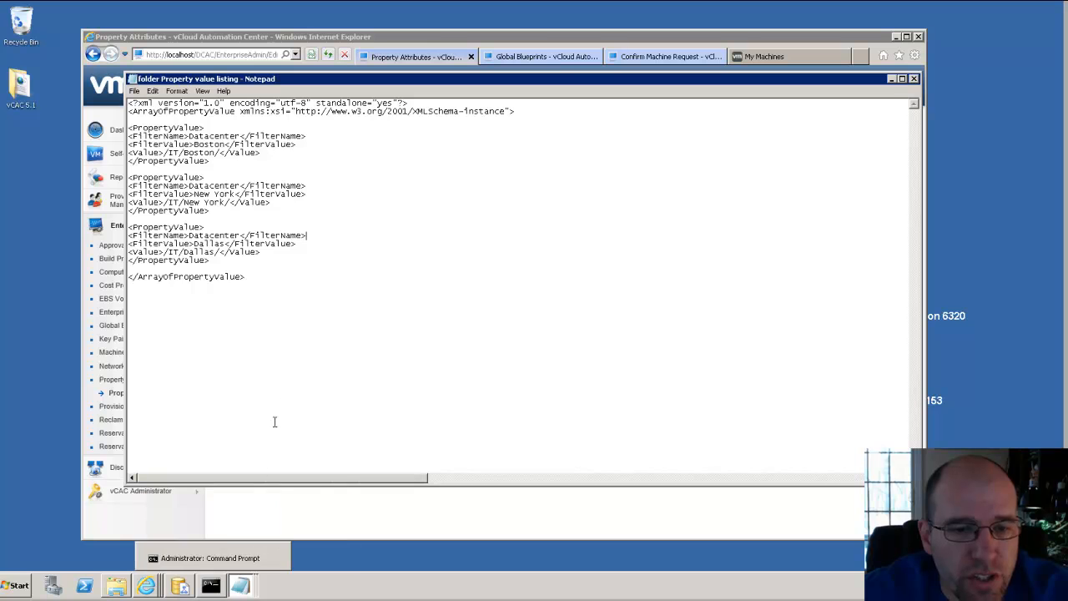
Step: Copy the entire XML text from the "folder Property value listing - prepared" Notepad file
{"action": "mouse_move", "coordinate": [249, 587]}
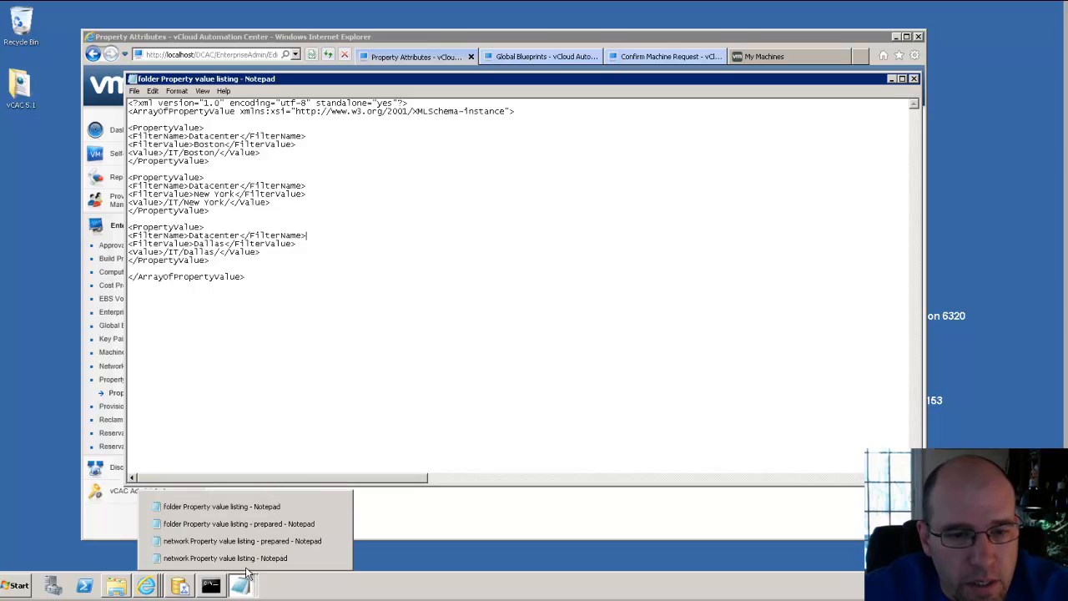
{"action": "left_click", "coordinate": [262, 524]}
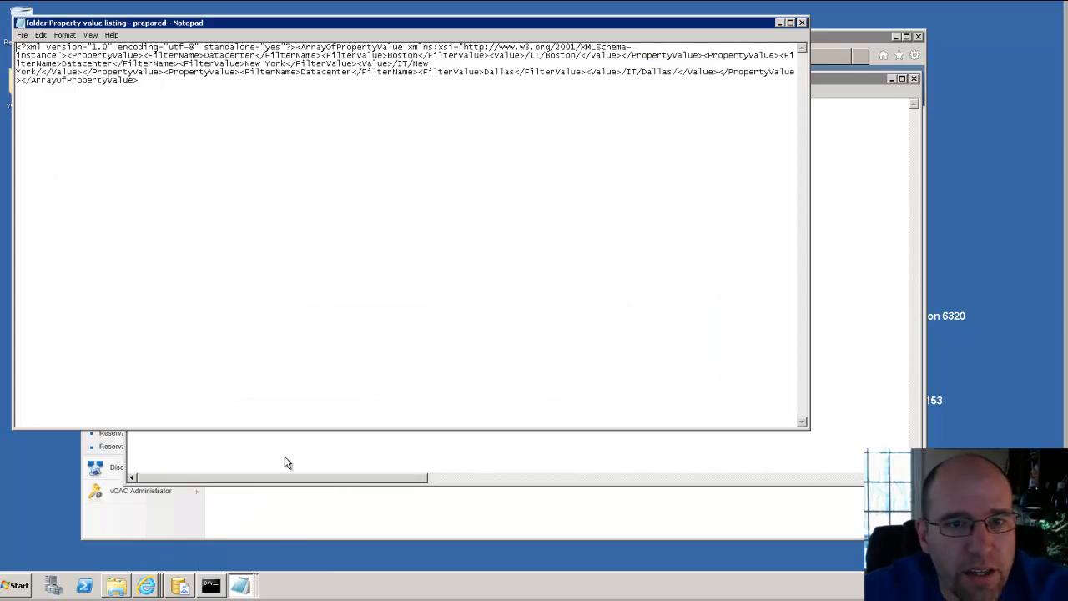
{"action": "key", "text": "ctrl+a"}
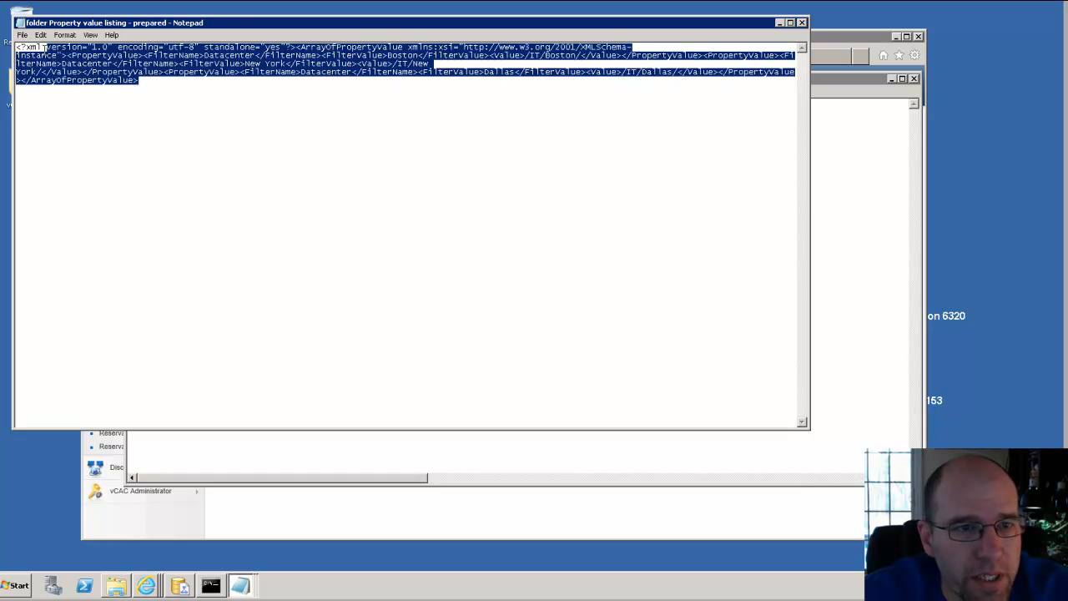
{"action": "right_click", "coordinate": [97, 49]}
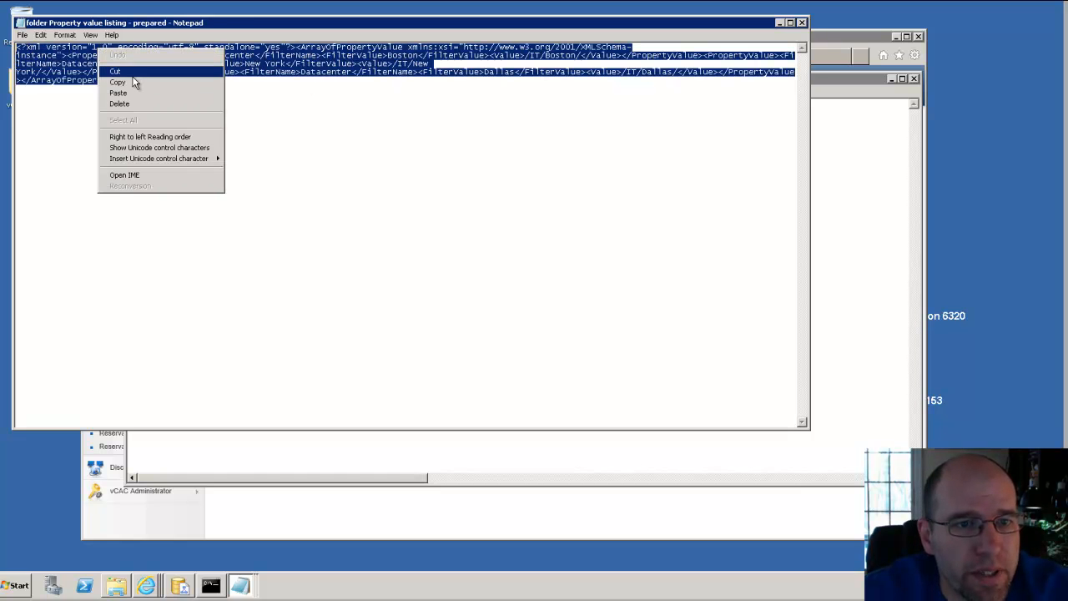
{"action": "left_click", "coordinate": [122, 84]}
Step: Paste the copied XML as the value of the folder property's Expression attribute, save it and return to the property dictionary
{"action": "left_click", "coordinate": [851, 122]}
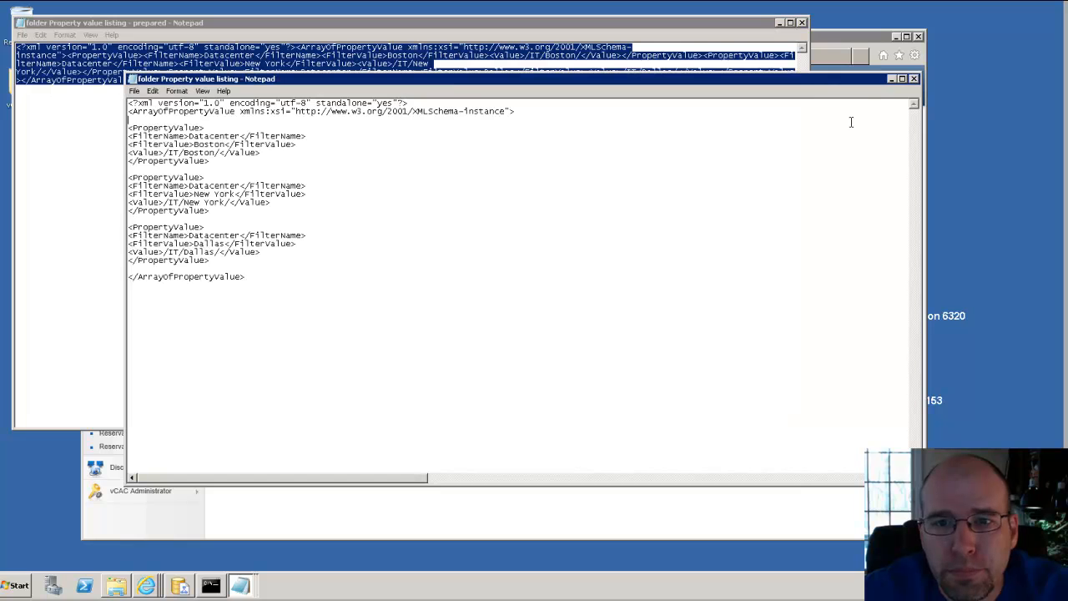
{"action": "left_click", "coordinate": [891, 79]}
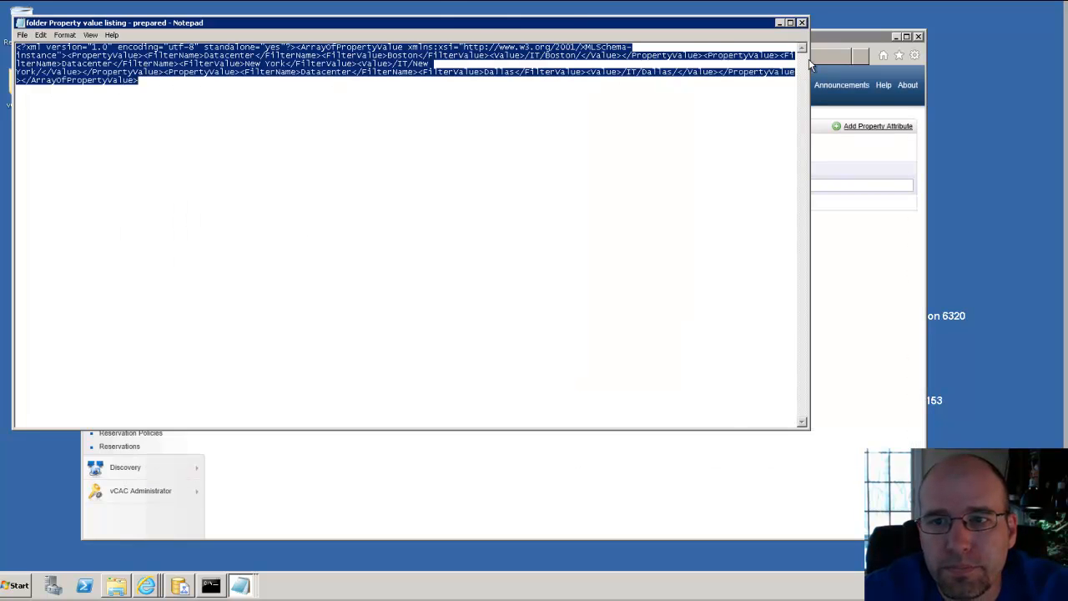
{"action": "left_click", "coordinate": [780, 23]}
{"action": "right_click", "coordinate": [731, 185]}
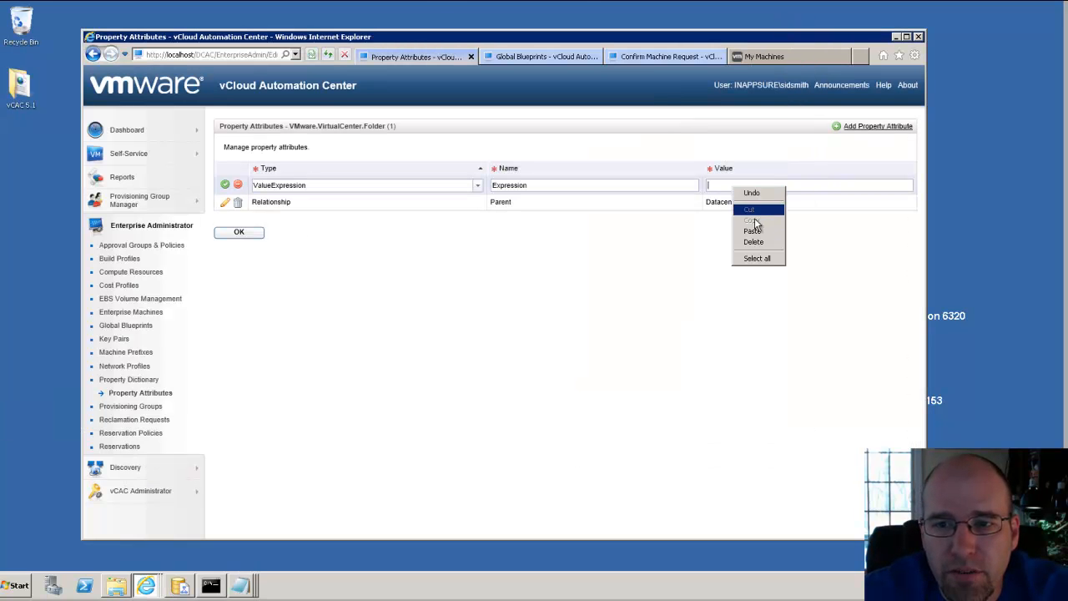
{"action": "left_click", "coordinate": [756, 227]}
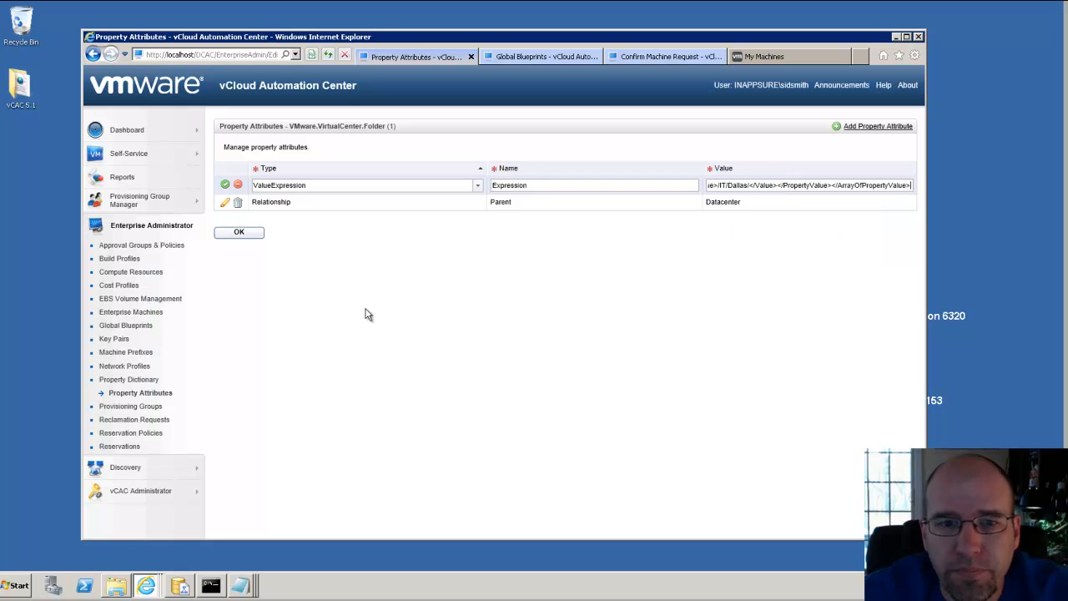
{"action": "left_click", "coordinate": [225, 184]}
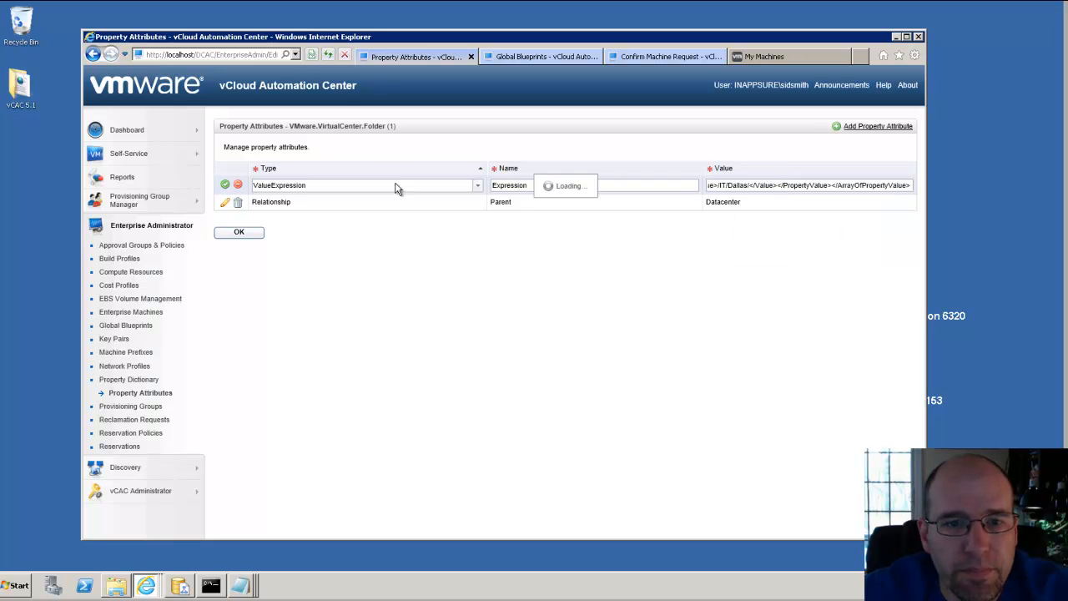
{"action": "left_click", "coordinate": [239, 234]}
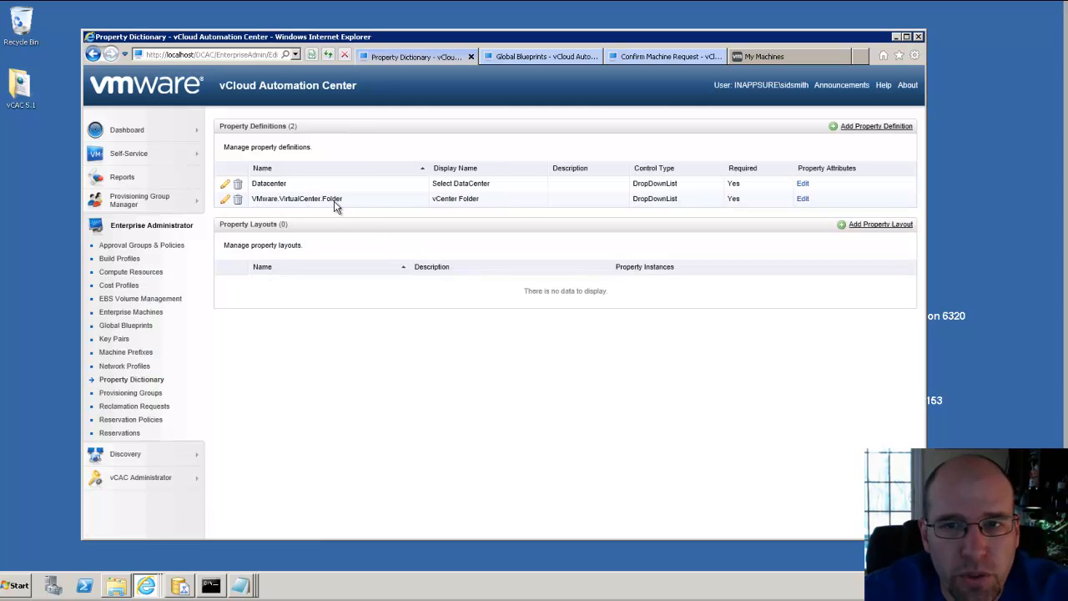
Step: Add the custom property VMware.VirtualCenter.Folder with user prompting to the Windows 2008 R2 x64 global blueprint and save the blueprint
{"action": "left_click", "coordinate": [556, 56]}
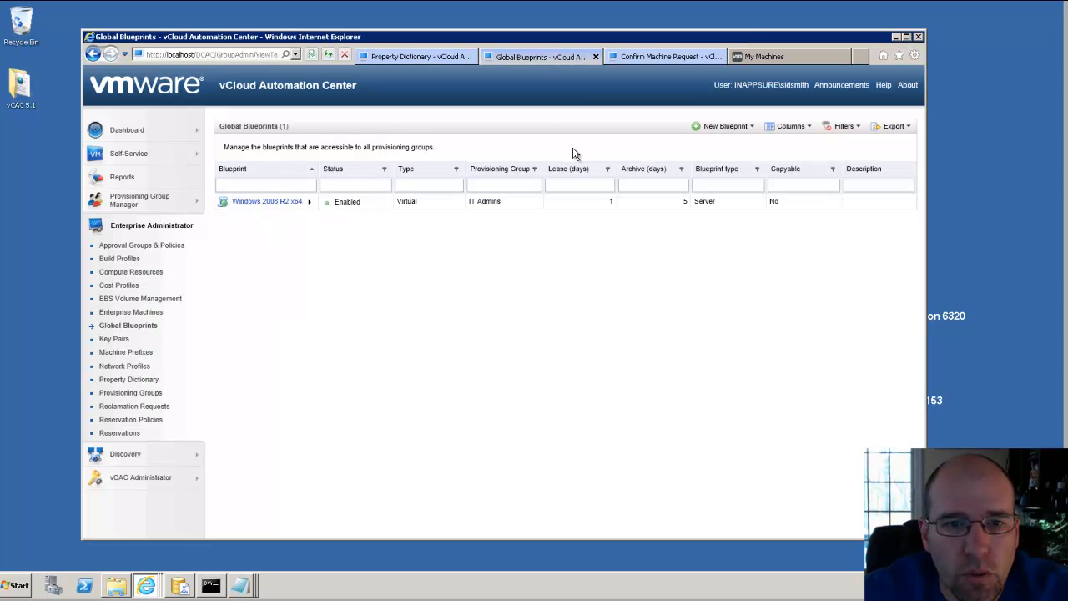
{"action": "left_click", "coordinate": [260, 203]}
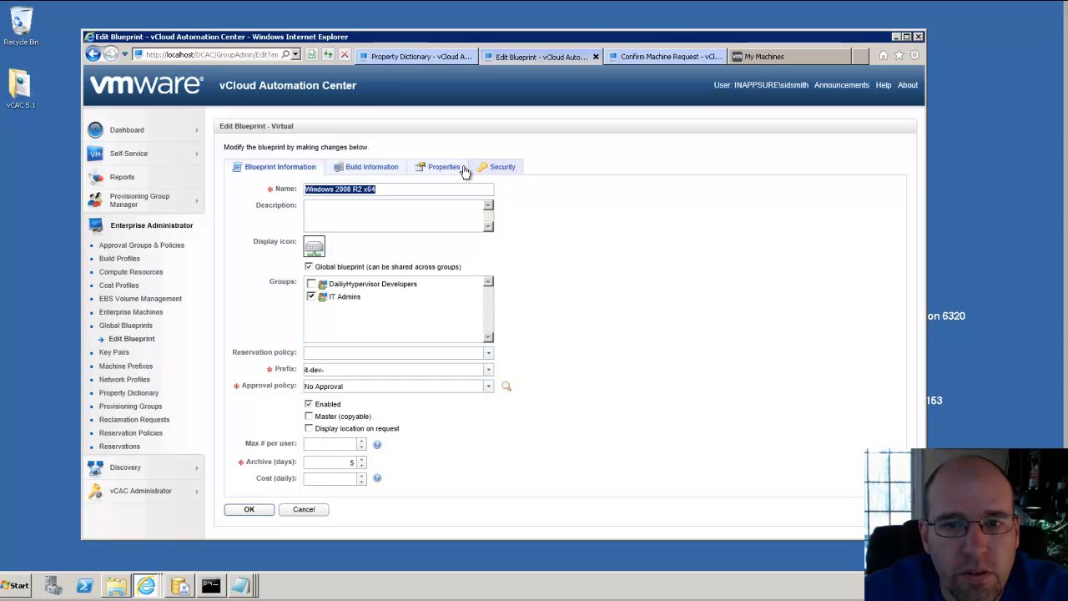
{"action": "left_click", "coordinate": [463, 169]}
{"action": "left_click", "coordinate": [345, 259]}
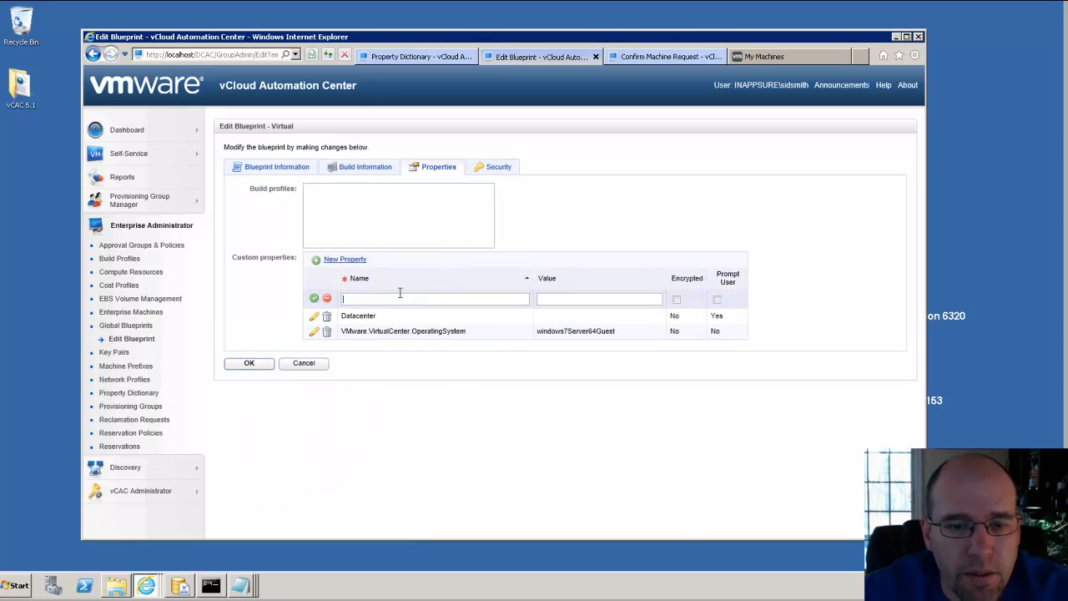
{"action": "type", "text": "VMware.VirtualCe"}
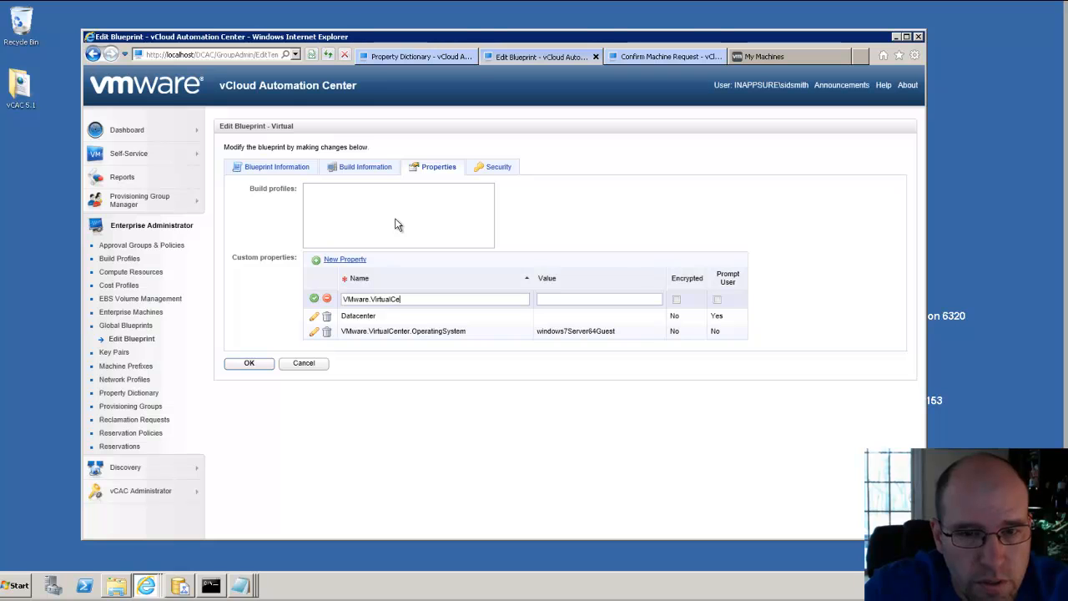
{"action": "type", "text": "nter.Folder"}
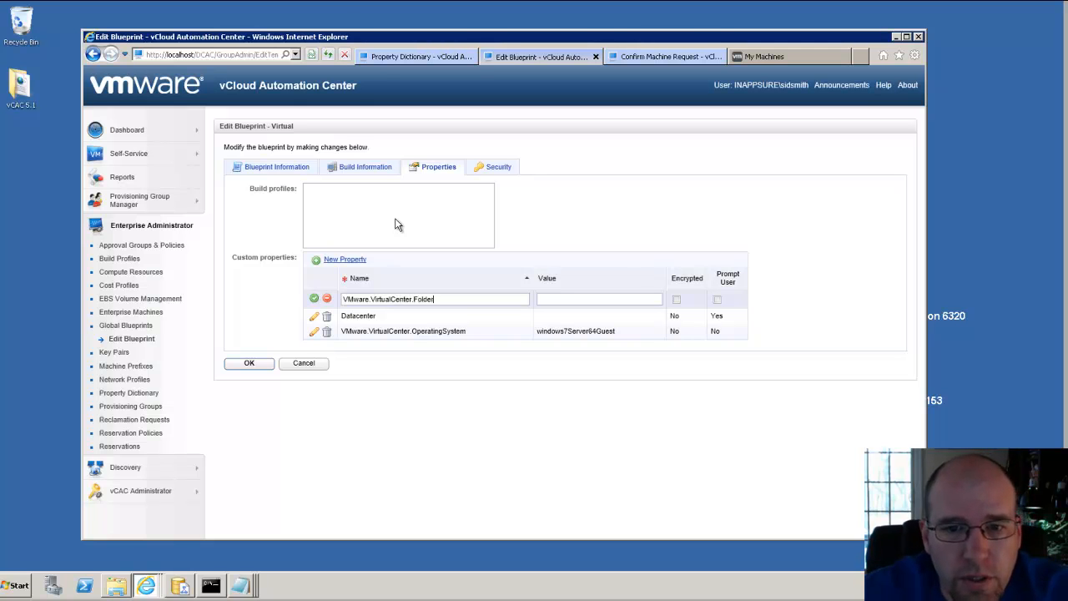
{"action": "left_click", "coordinate": [718, 300]}
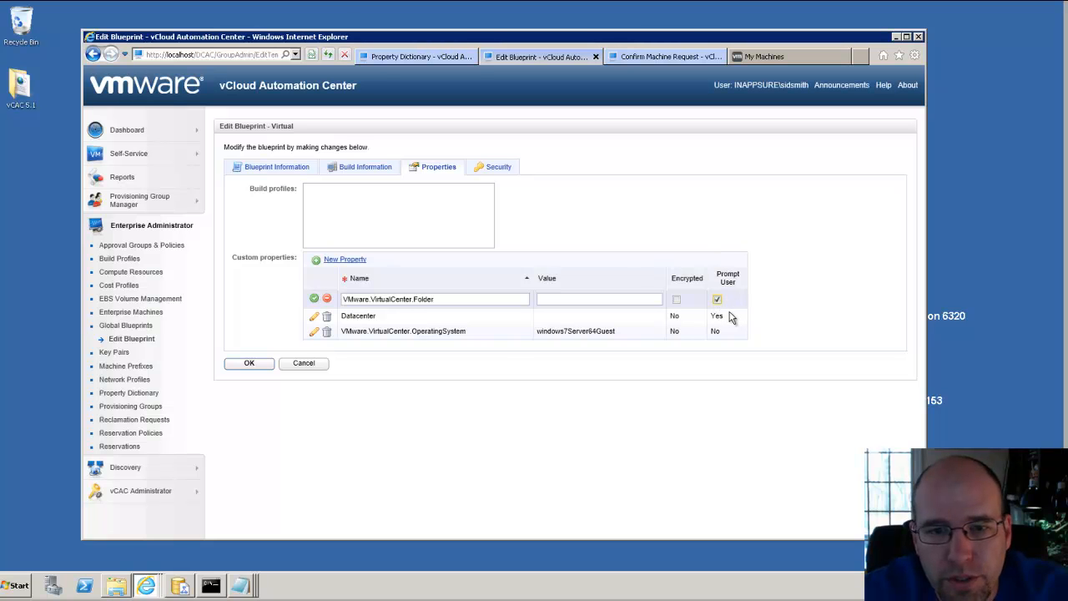
{"action": "left_click", "coordinate": [314, 301]}
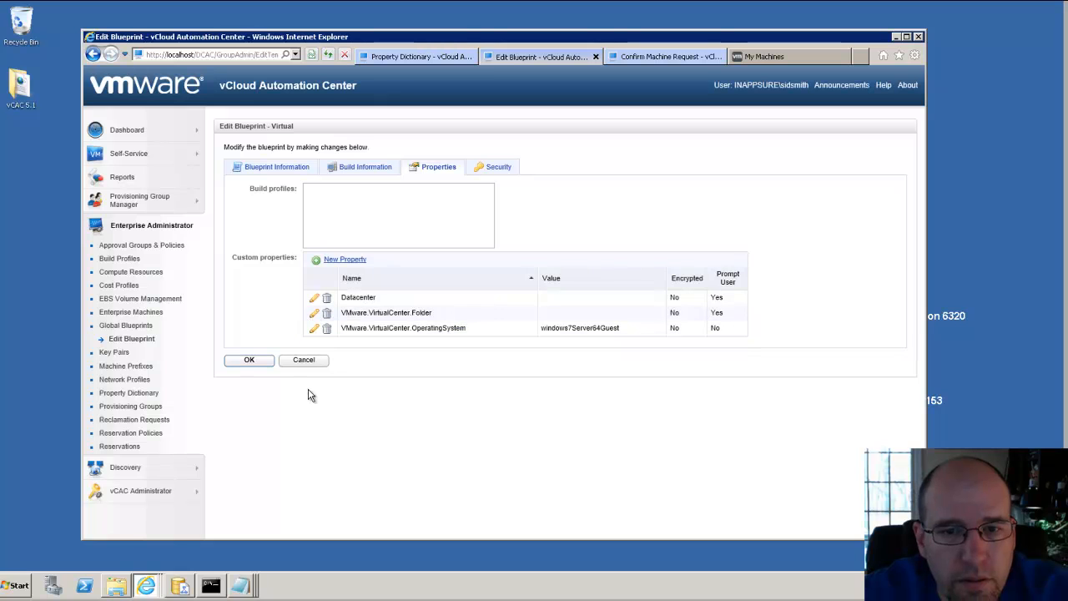
{"action": "left_click", "coordinate": [254, 360]}
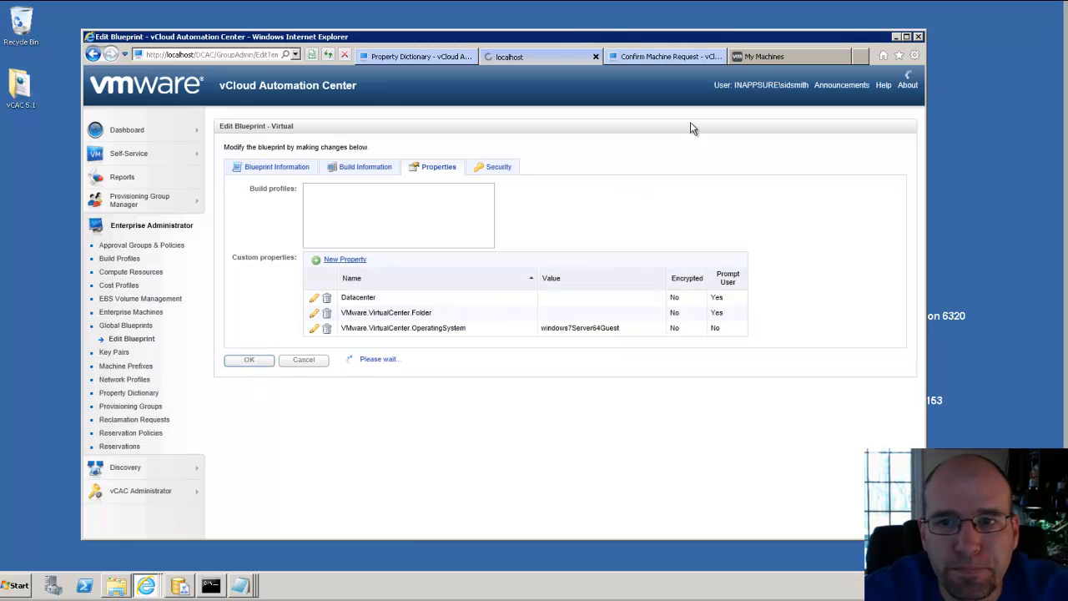
Step: Start a new self-service machine request from the Windows 2008 R2 x64 blueprint
{"action": "left_click", "coordinate": [668, 57]}
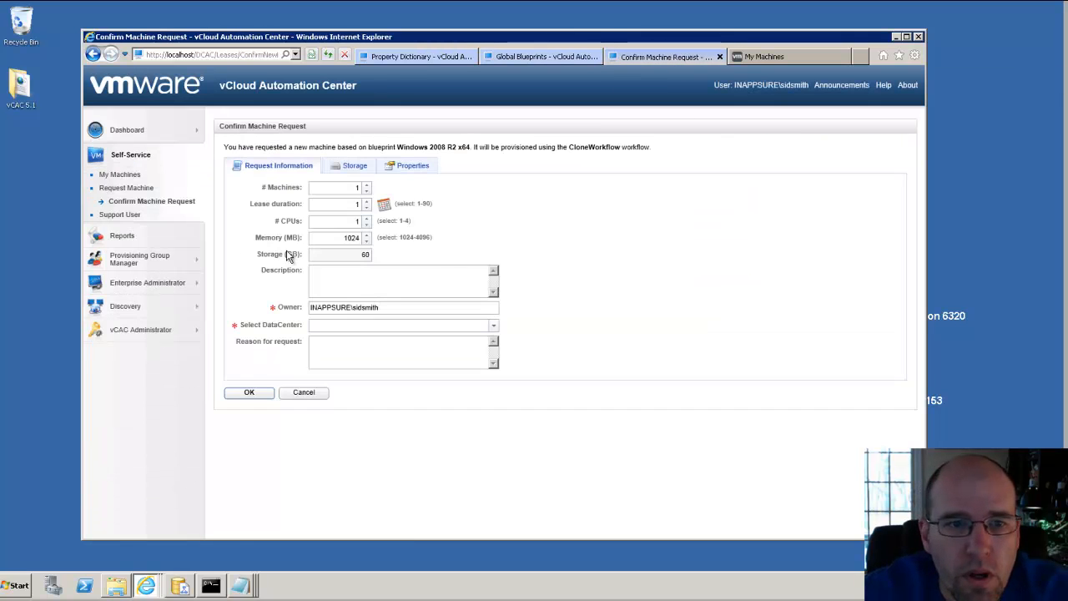
{"action": "left_click", "coordinate": [126, 188]}
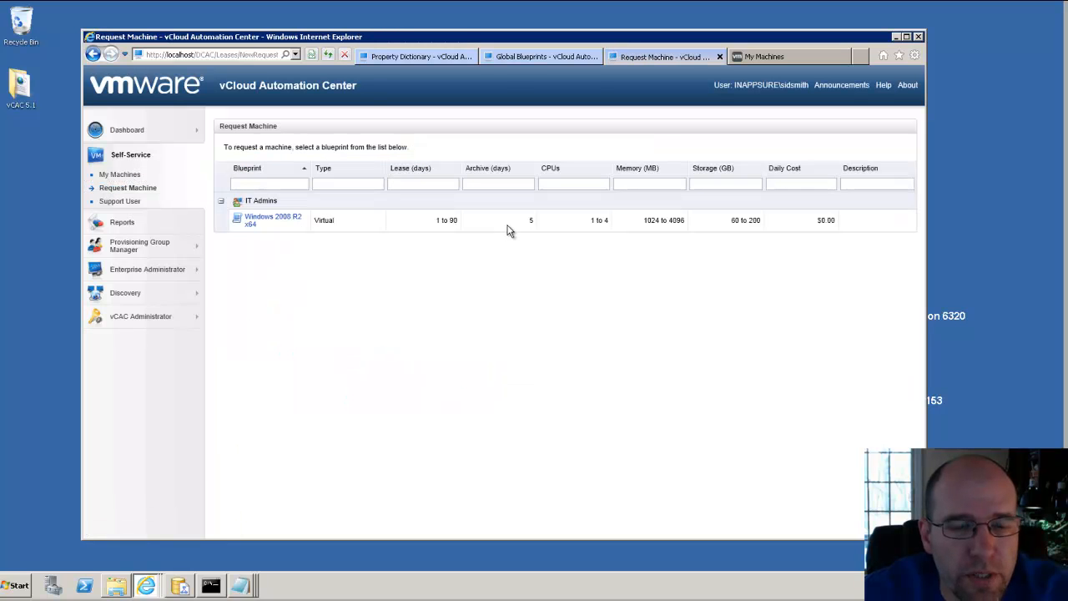
{"action": "left_click", "coordinate": [283, 218]}
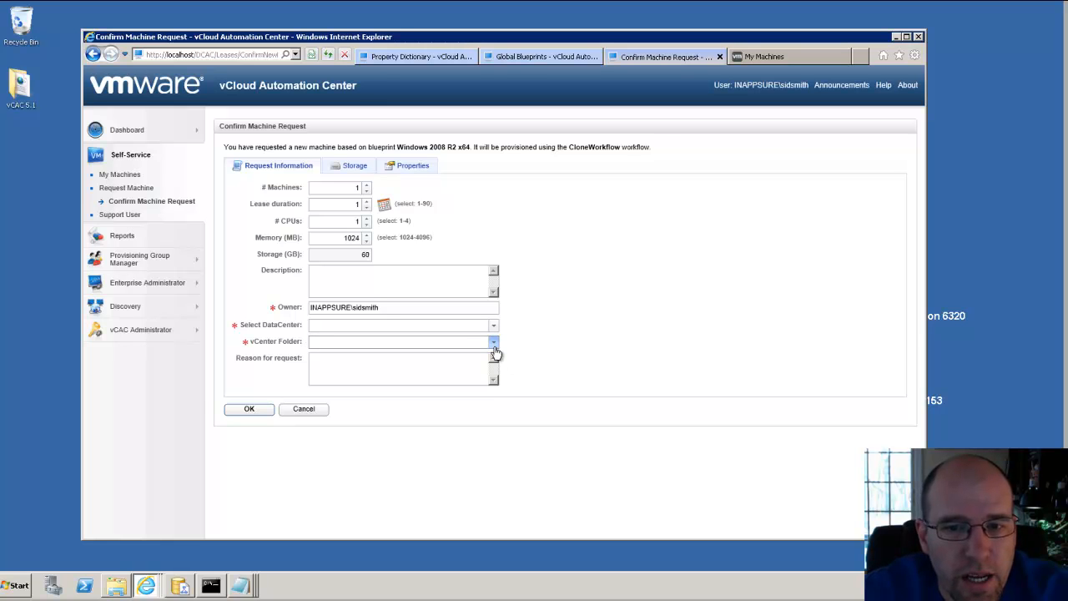
Step: Choose Boston as the datacenter and /IT/Boston/ as the vCenter folder in the machine request
{"action": "left_click", "coordinate": [493, 325]}
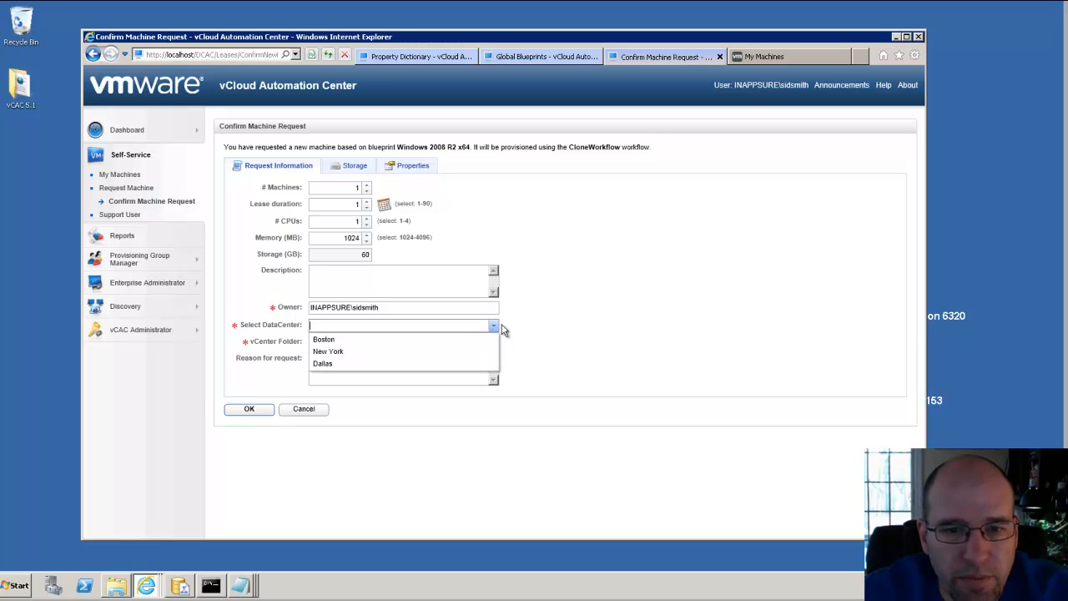
{"action": "left_click", "coordinate": [412, 341]}
{"action": "left_click", "coordinate": [493, 342]}
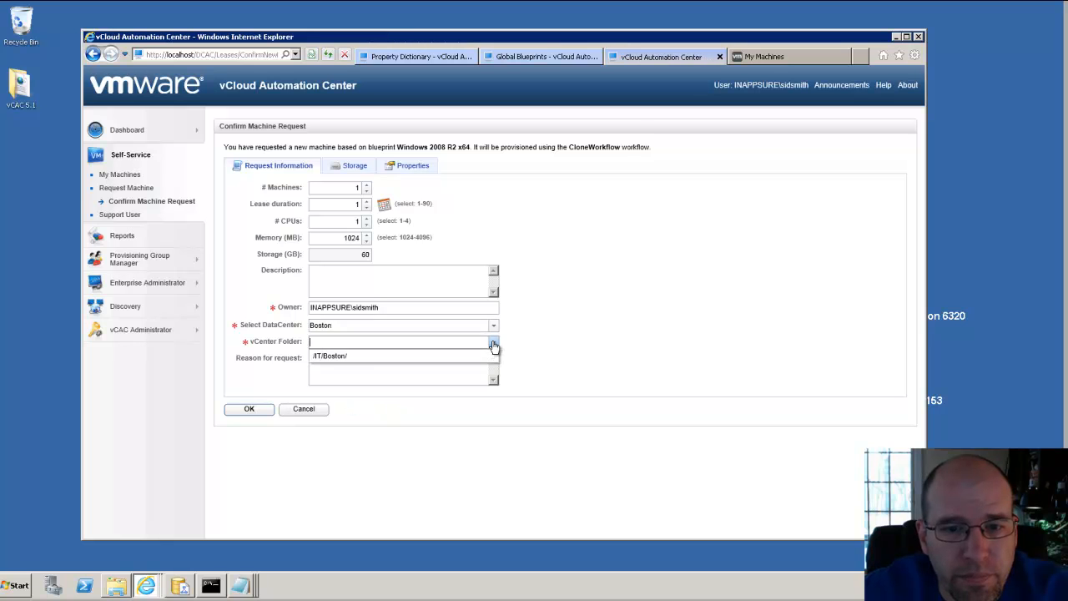
{"action": "left_click", "coordinate": [371, 357]}
{"action": "left_click", "coordinate": [677, 368]}
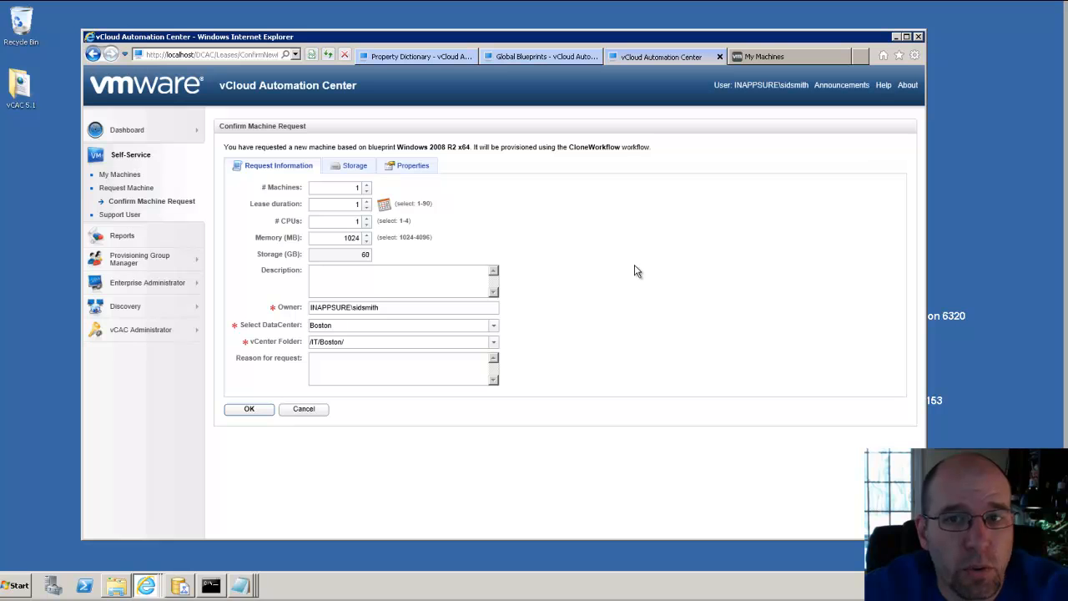
Step: Add a required DropDownList property definition named VirtualMachine.Network0.Name with the display name Select Network to the property dictionary
{"action": "left_click", "coordinate": [407, 58]}
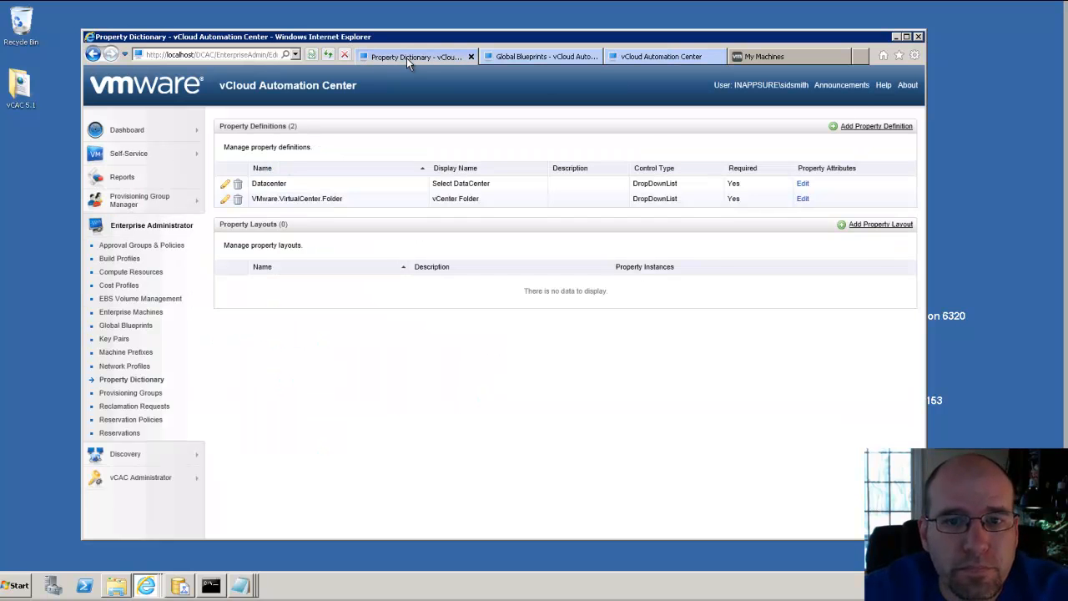
{"action": "left_click", "coordinate": [875, 127]}
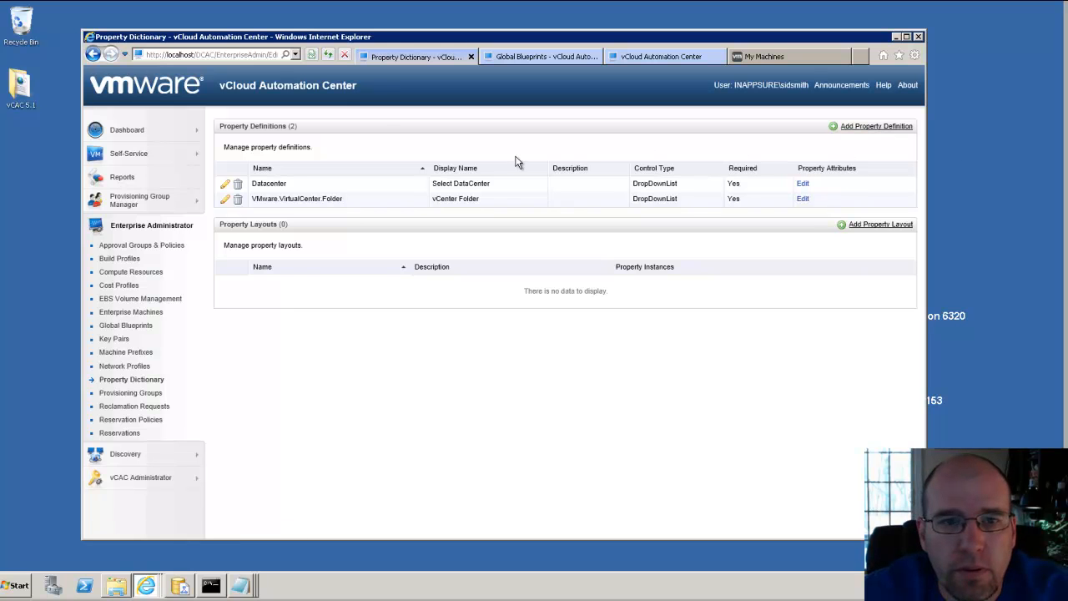
{"action": "left_click", "coordinate": [892, 128]}
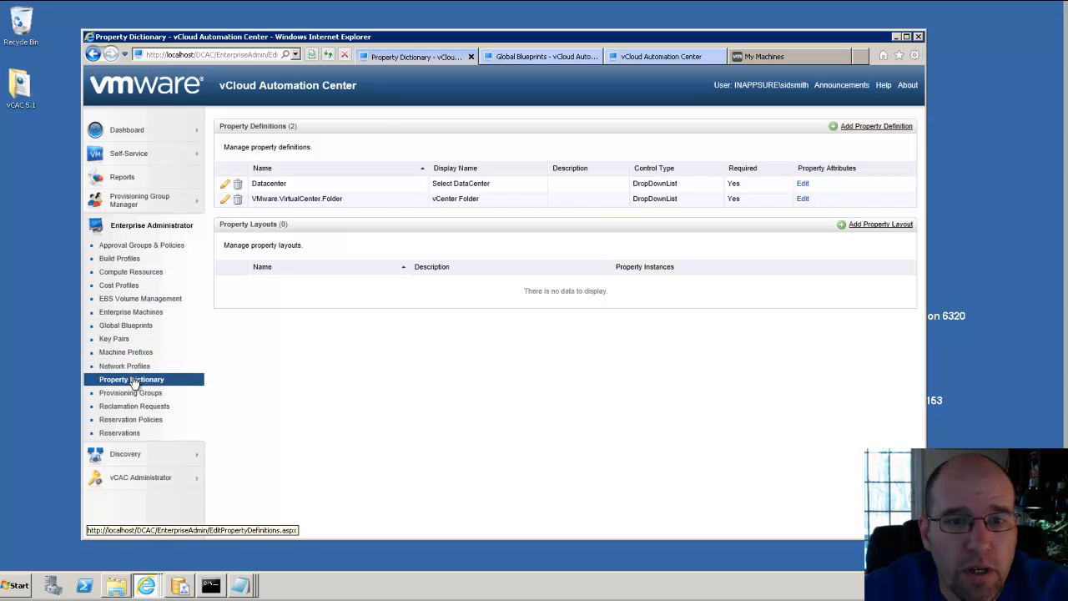
{"action": "left_click", "coordinate": [879, 129]}
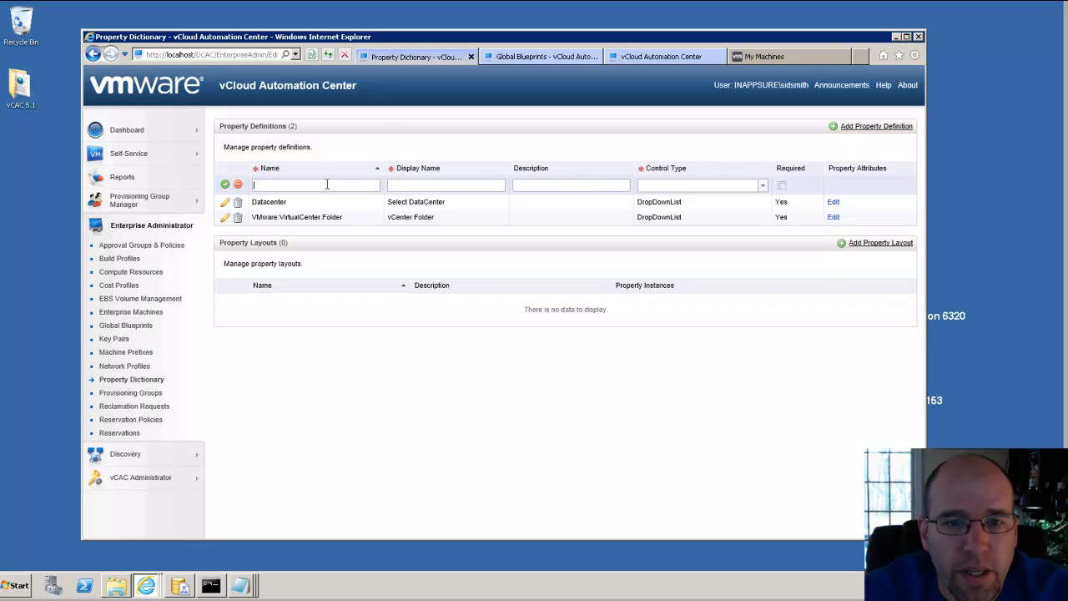
{"action": "type", "text": "VirtualMachine.Network.Name"}
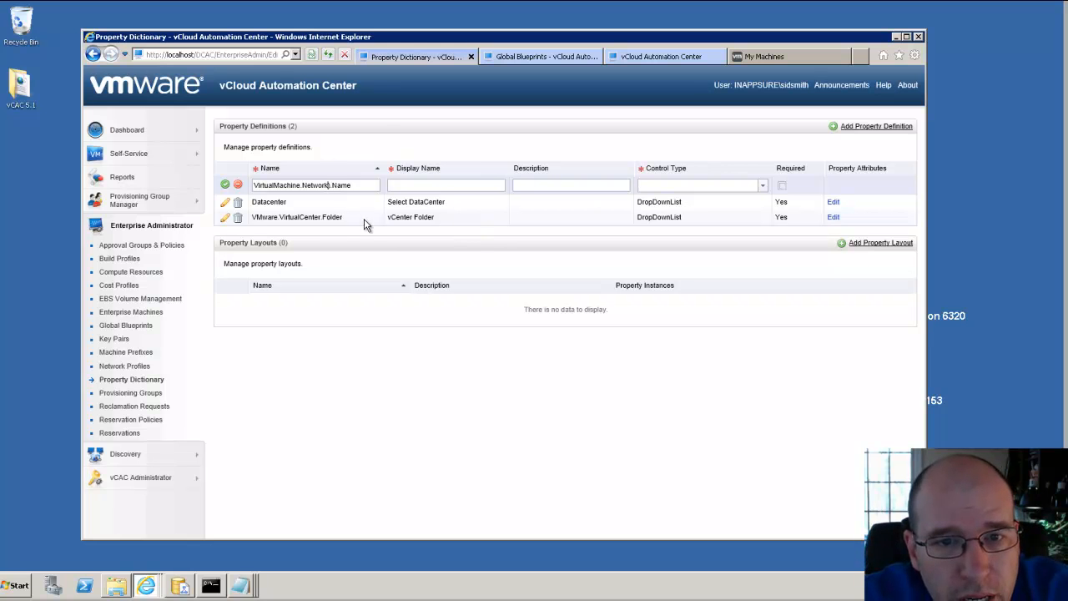
{"action": "type", "text": "0"}
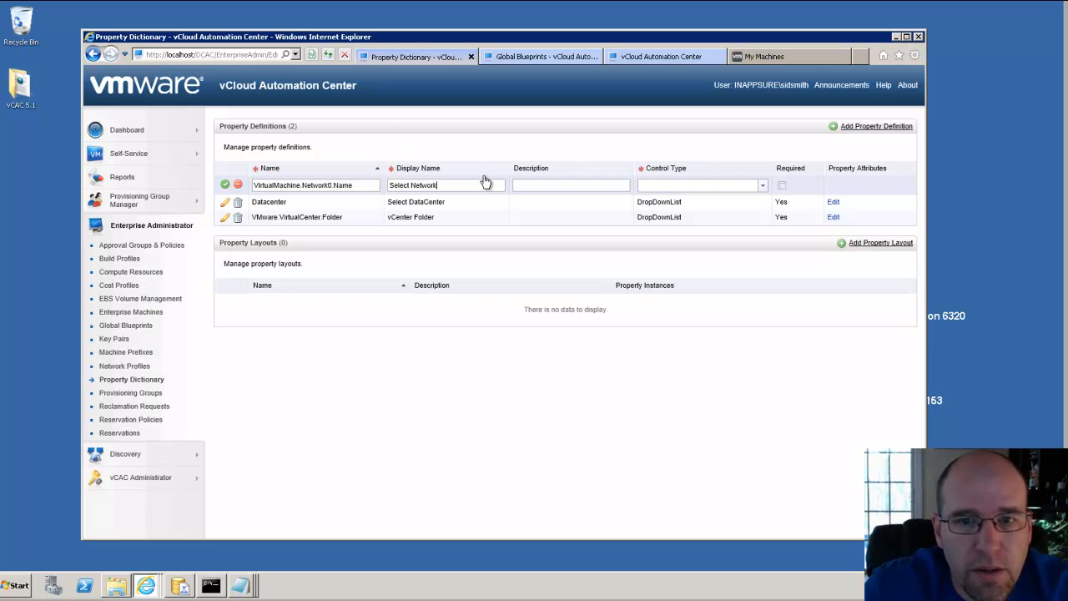
{"action": "left_click", "coordinate": [684, 185]}
{"action": "left_click", "coordinate": [686, 238]}
{"action": "left_click", "coordinate": [782, 185]}
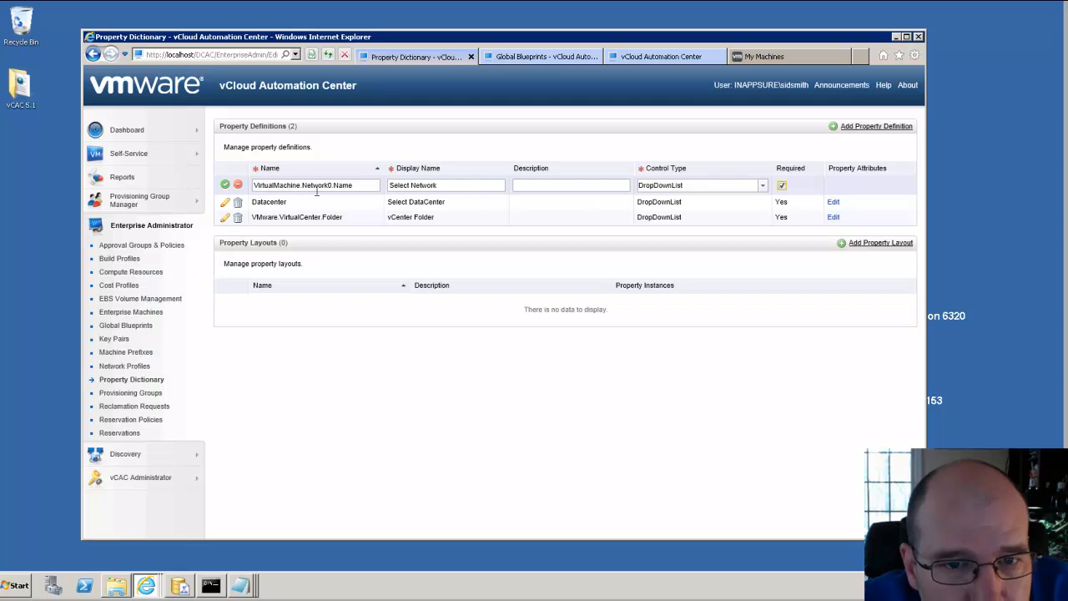
{"action": "left_click", "coordinate": [226, 184]}
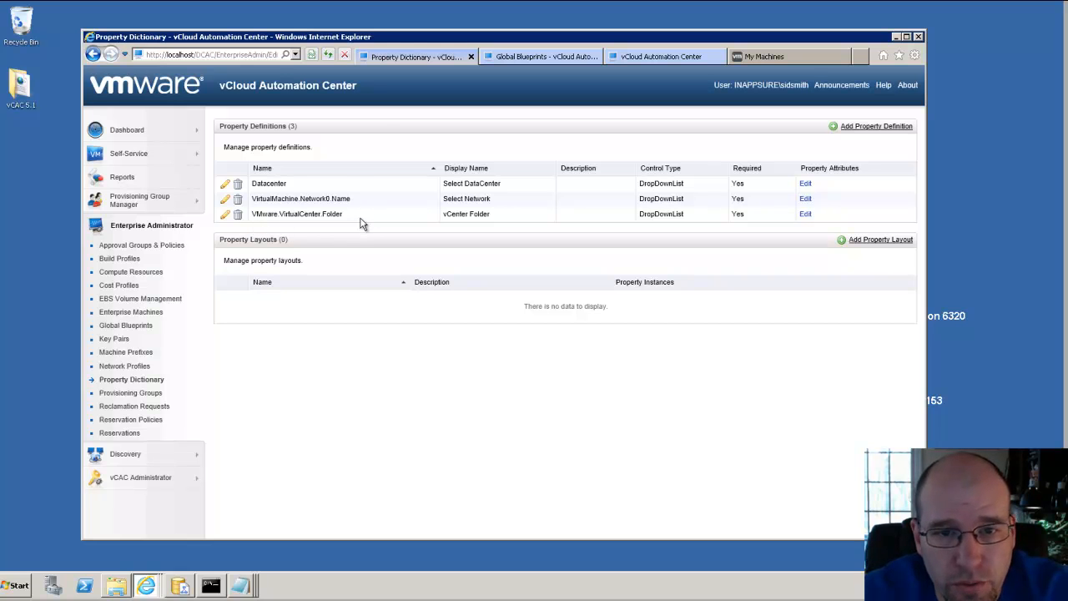
Step: Give the VirtualMachine.Network0.Name property a Relationship attribute named Parent with the value Datacenter
{"action": "left_click", "coordinate": [806, 198]}
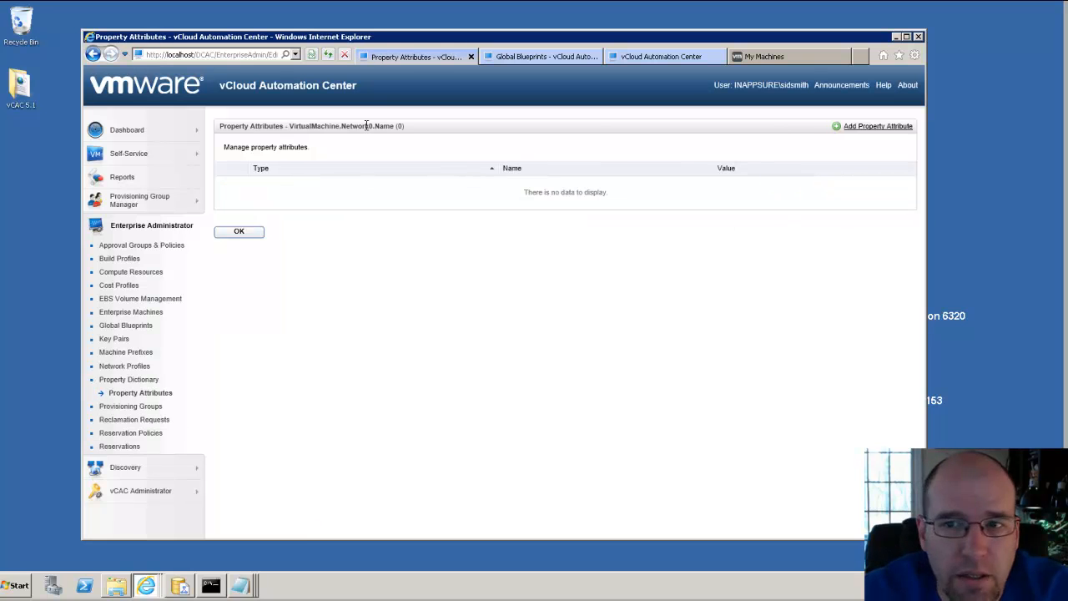
{"action": "left_click", "coordinate": [868, 129]}
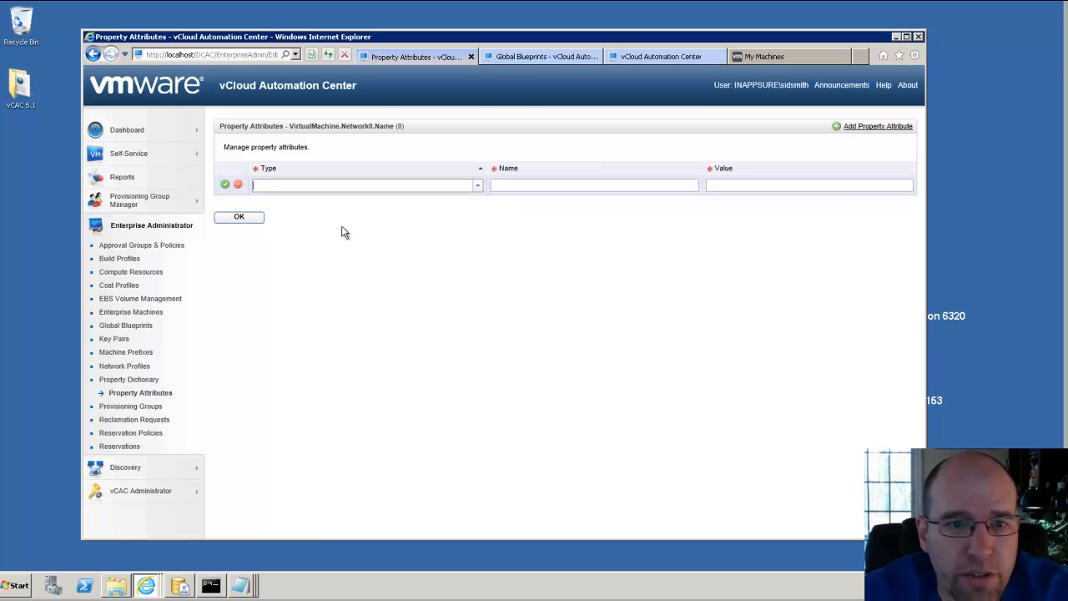
{"action": "left_click", "coordinate": [478, 185]}
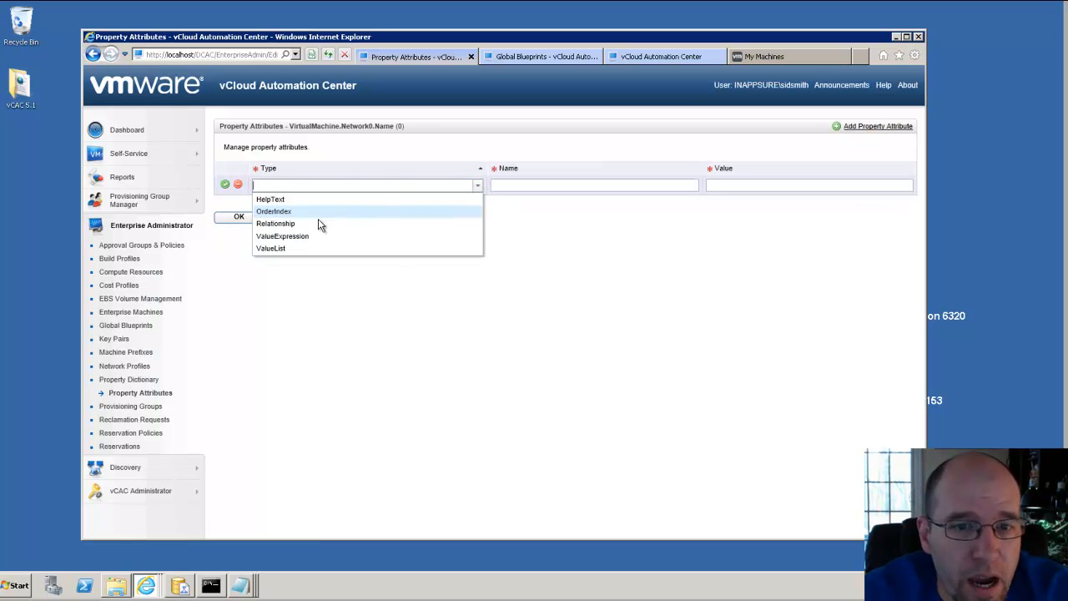
{"action": "left_click", "coordinate": [351, 224]}
{"action": "left_click", "coordinate": [526, 184]}
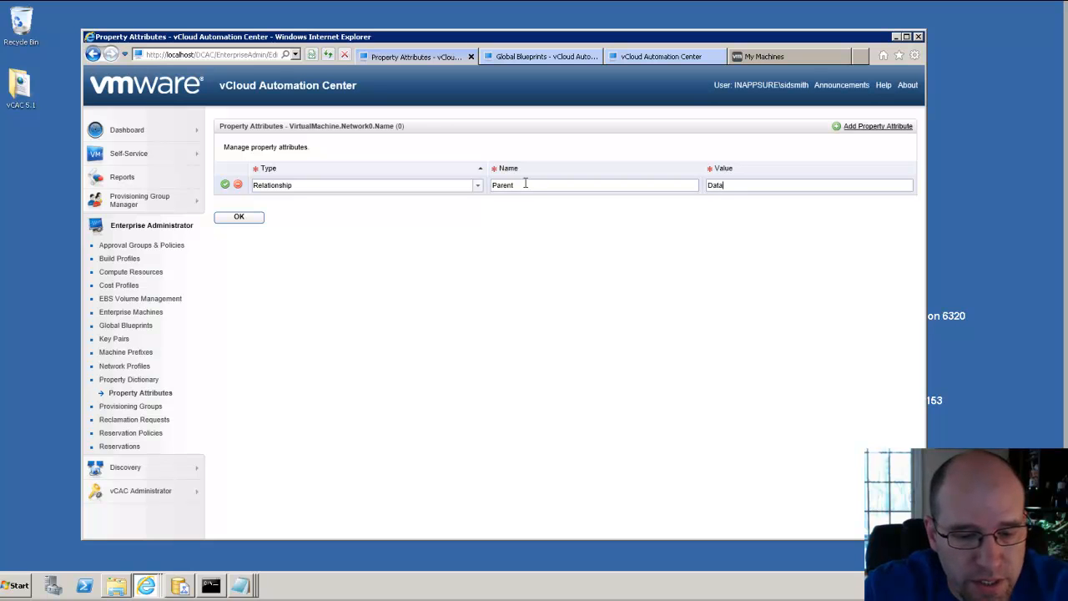
{"action": "type", "text": "ter"}
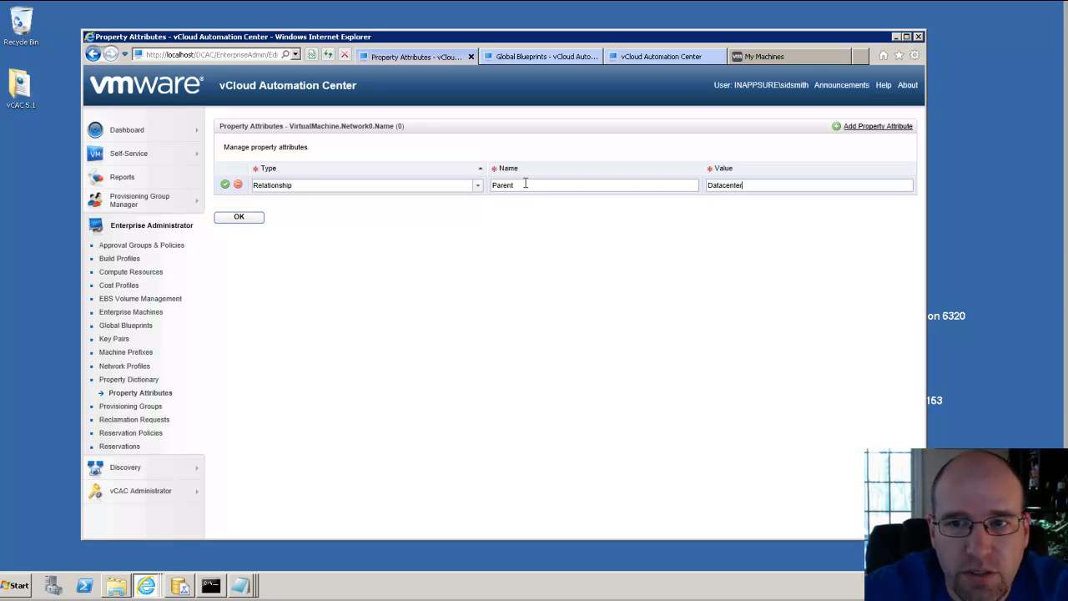
{"action": "left_click", "coordinate": [225, 185]}
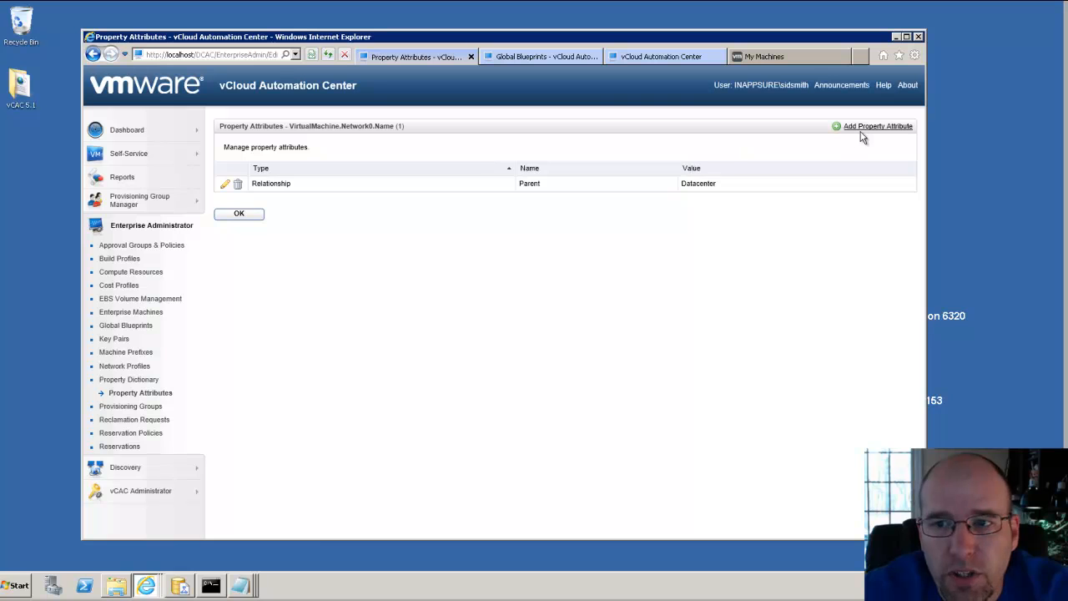
Step: Add a ValueExpression attribute named expression to the VirtualMachine.Network0.Name property
{"action": "left_click", "coordinate": [872, 126]}
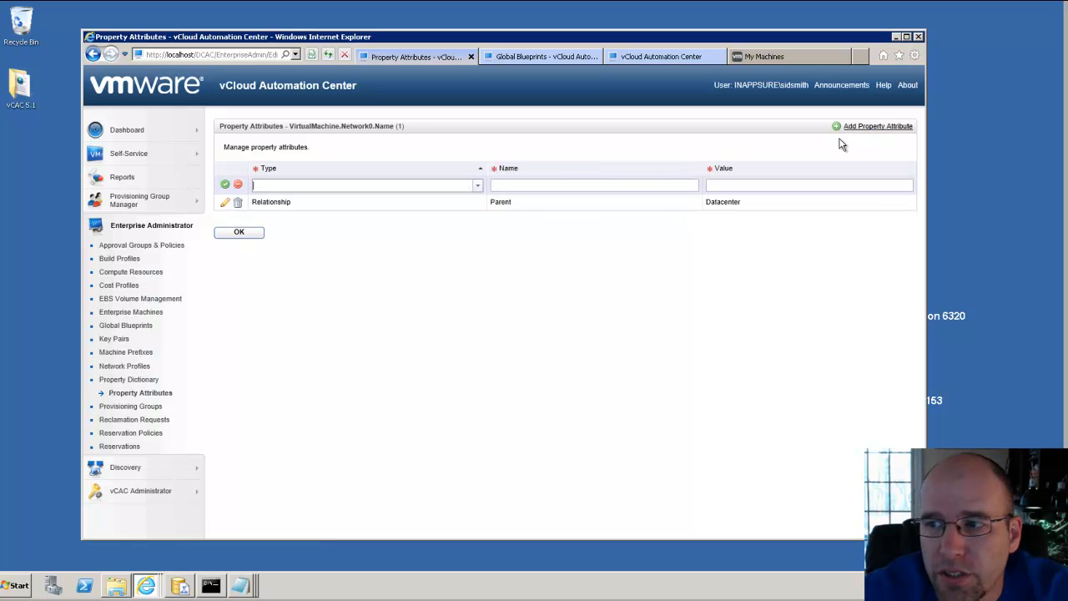
{"action": "left_click", "coordinate": [478, 187]}
{"action": "left_click", "coordinate": [298, 237]}
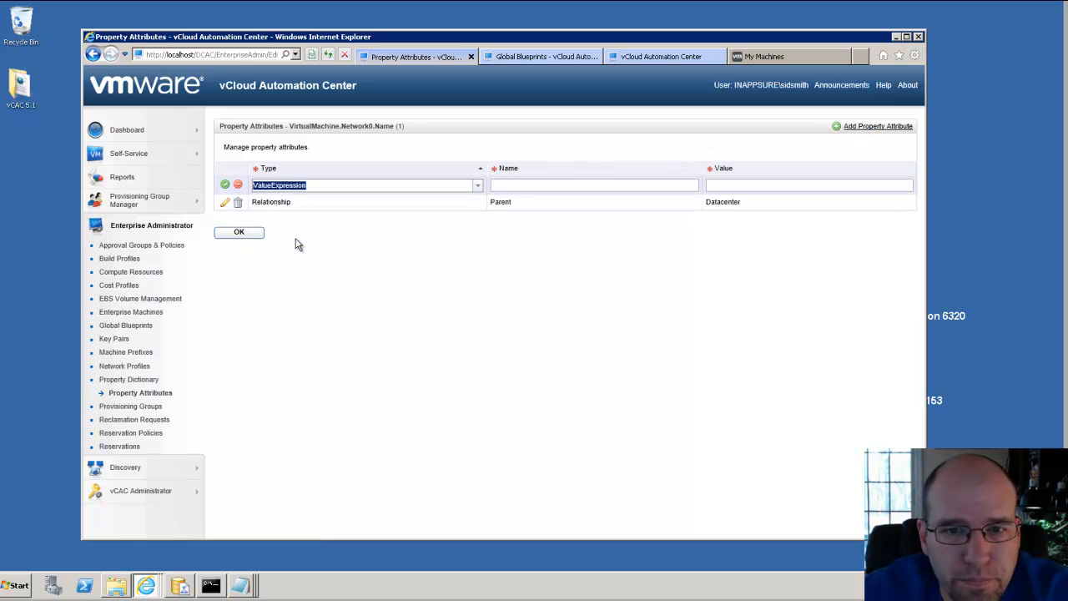
{"action": "left_click", "coordinate": [581, 185]}
{"action": "type", "text": "expression"}
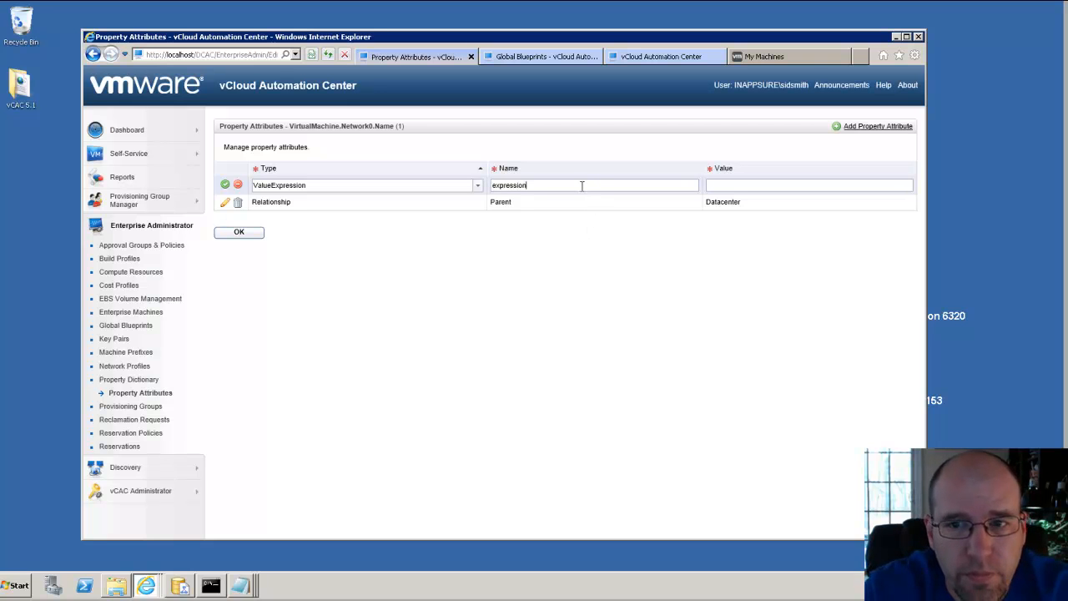
Step: Switch to Notepad and review the per-datacenter network entries in the network Property value listing file
{"action": "left_click", "coordinate": [241, 588]}
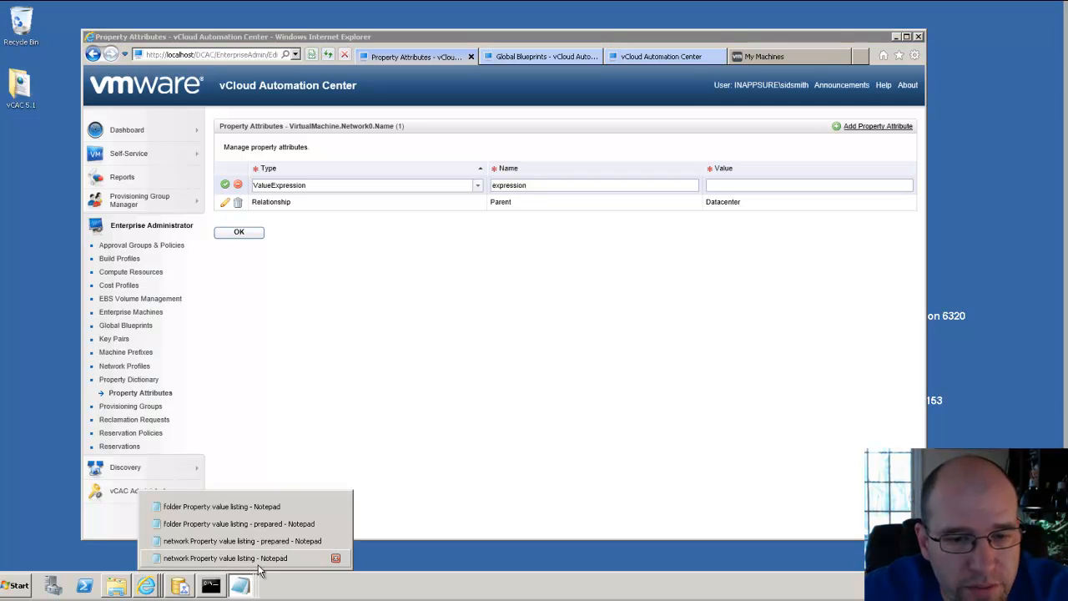
{"action": "left_click", "coordinate": [263, 559]}
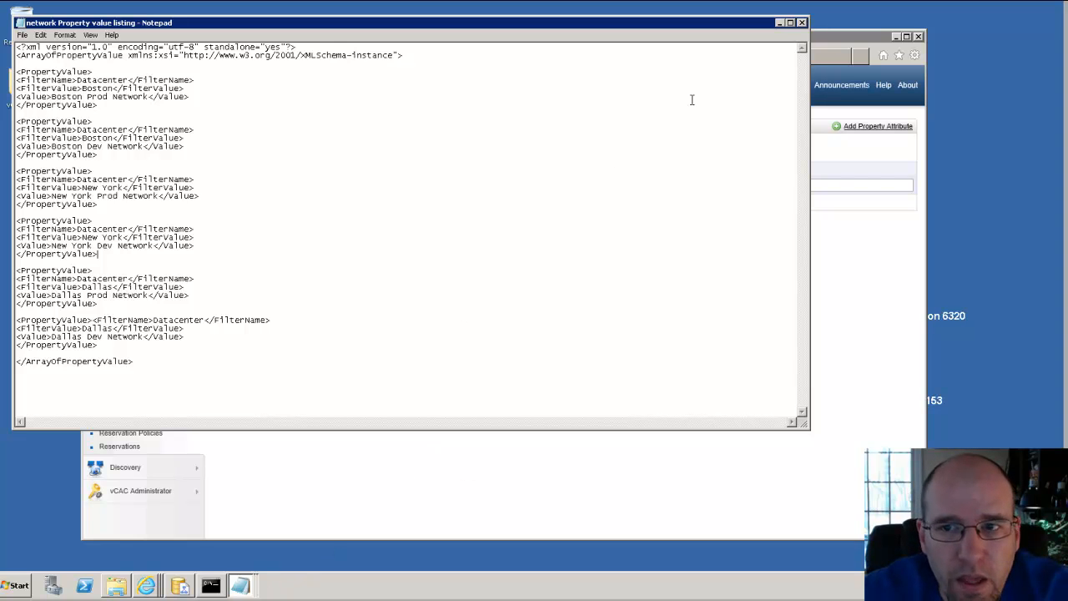
{"action": "left_click", "coordinate": [779, 22]}
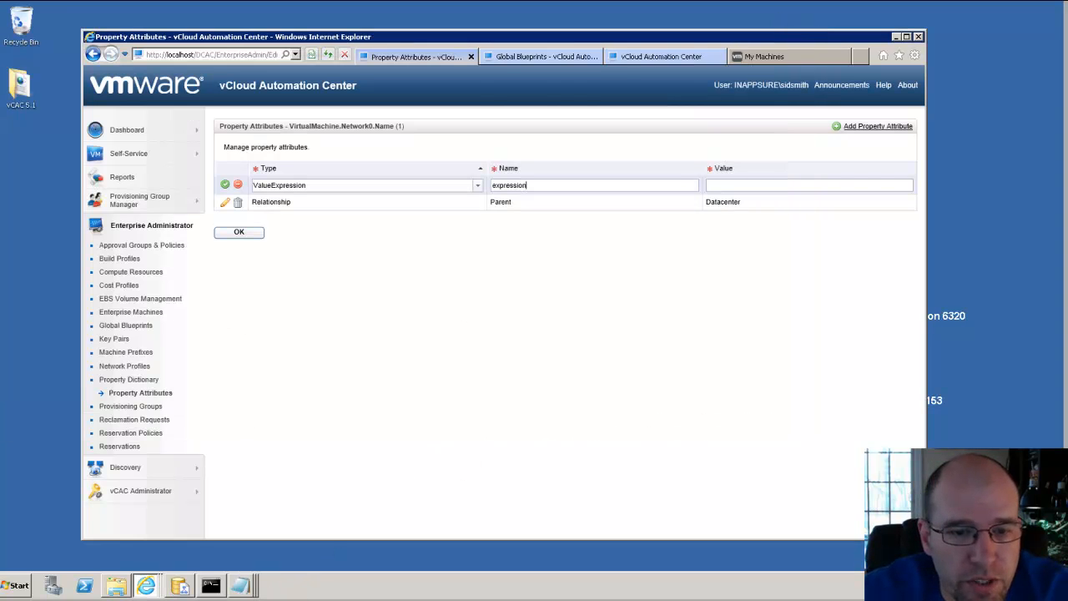
Step: Copy the entire XML from the "network Property value listing - prepared" file in Notepad
{"action": "left_click", "coordinate": [240, 588]}
{"action": "left_click", "coordinate": [294, 544]}
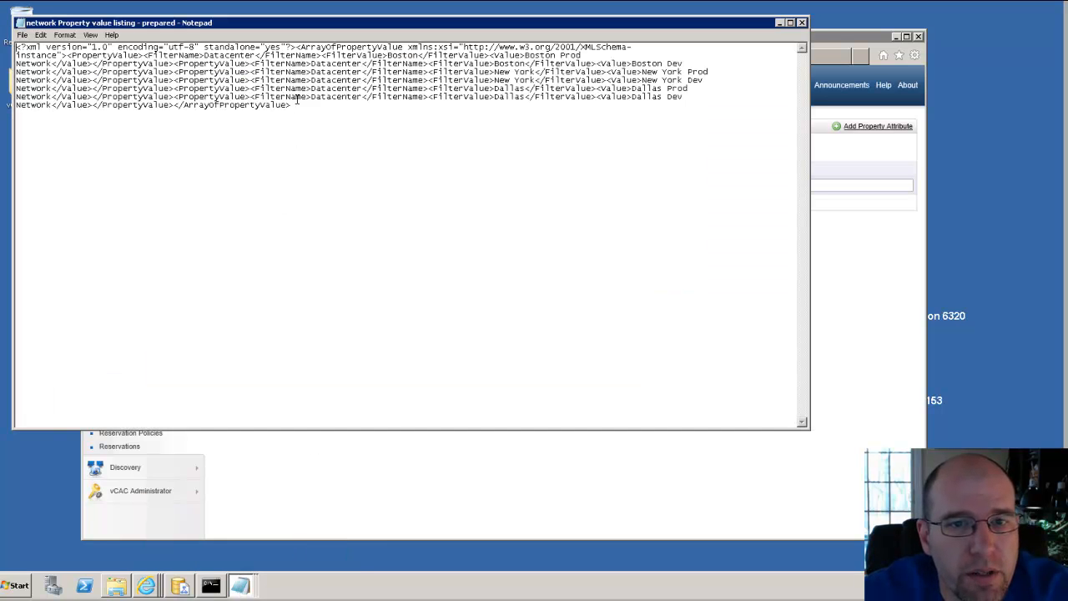
{"action": "left_click_drag", "start_coordinate": [294, 106], "coordinate": [14, 47]}
{"action": "right_click", "coordinate": [144, 84]}
{"action": "left_click", "coordinate": [180, 118]}
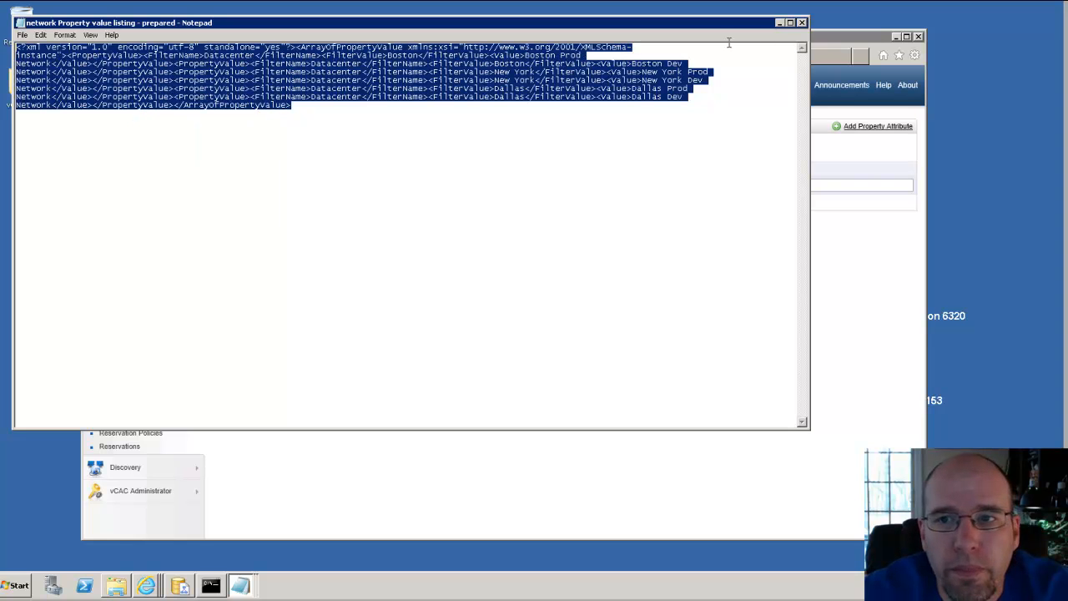
{"action": "left_click", "coordinate": [778, 25]}
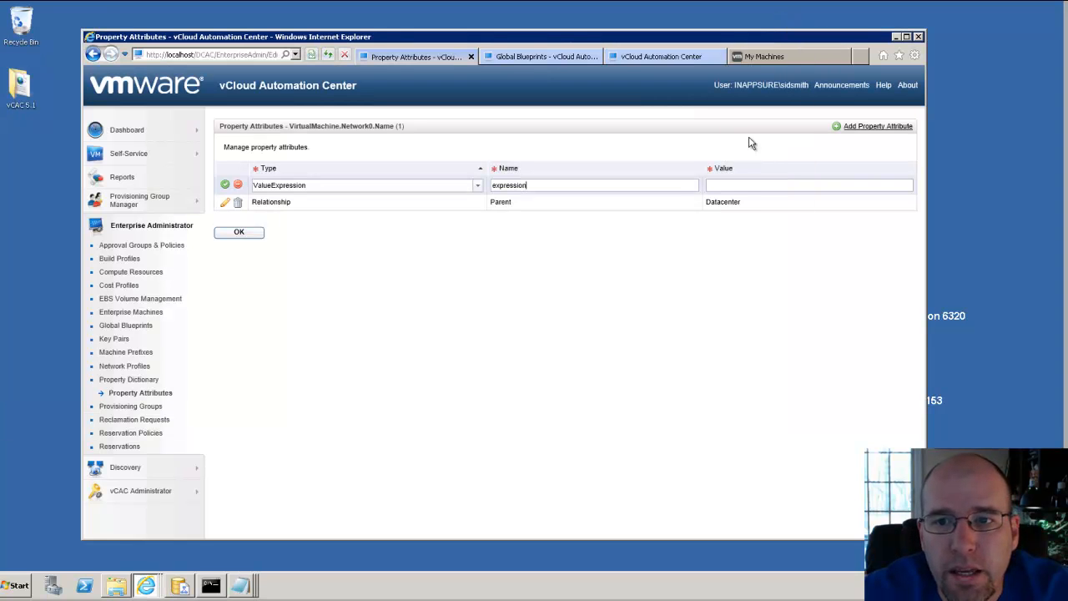
Step: Paste the copied network XML as the expression attribute's value, save the attribute and return to the property dictionary
{"action": "right_click", "coordinate": [724, 187]}
{"action": "left_click", "coordinate": [748, 234]}
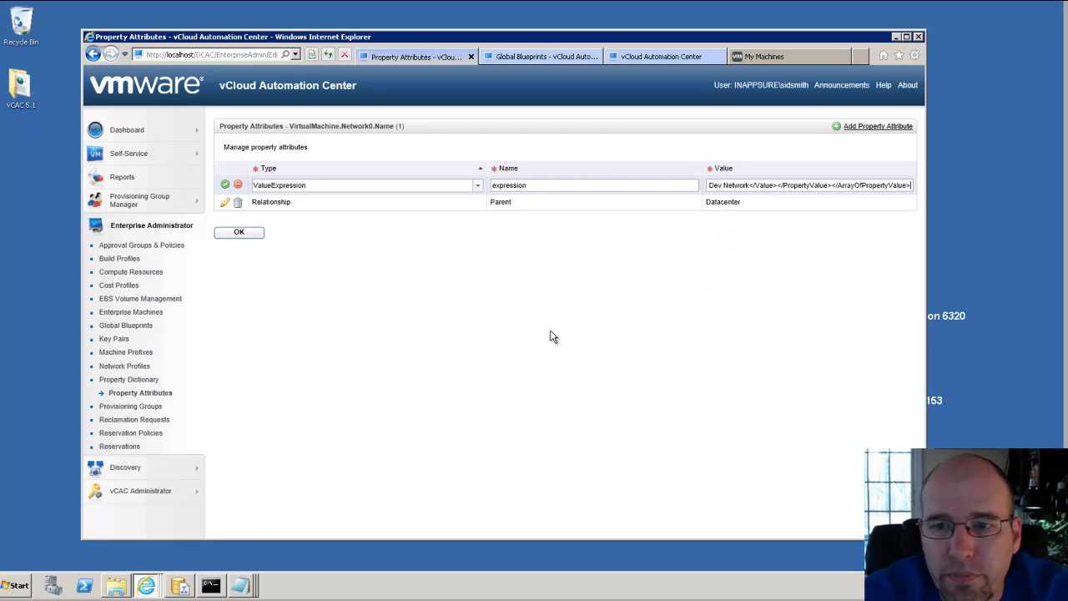
{"action": "left_click", "coordinate": [224, 184]}
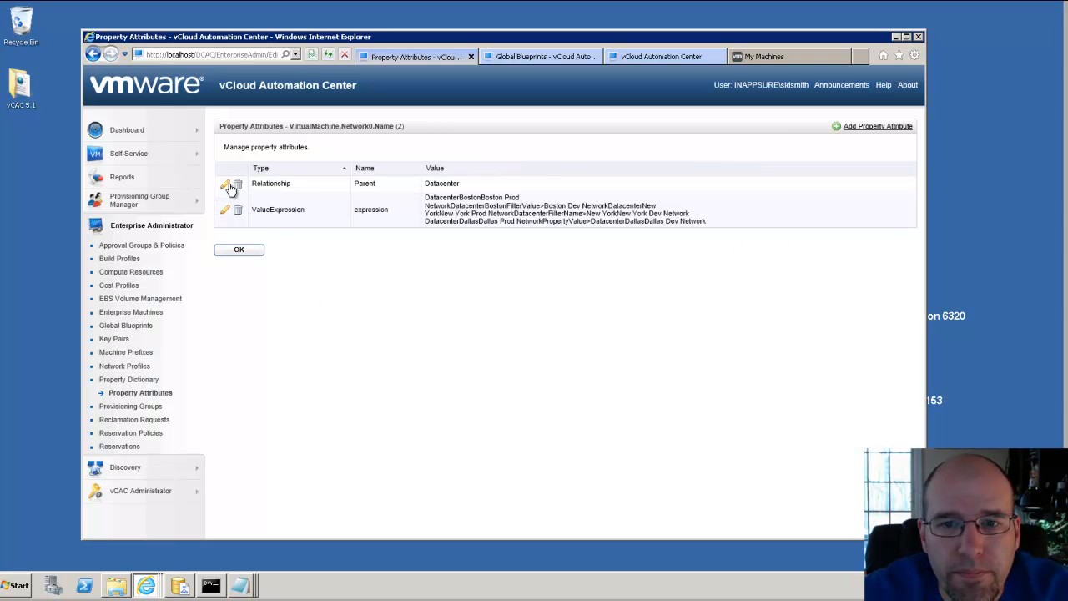
{"action": "left_click", "coordinate": [239, 250]}
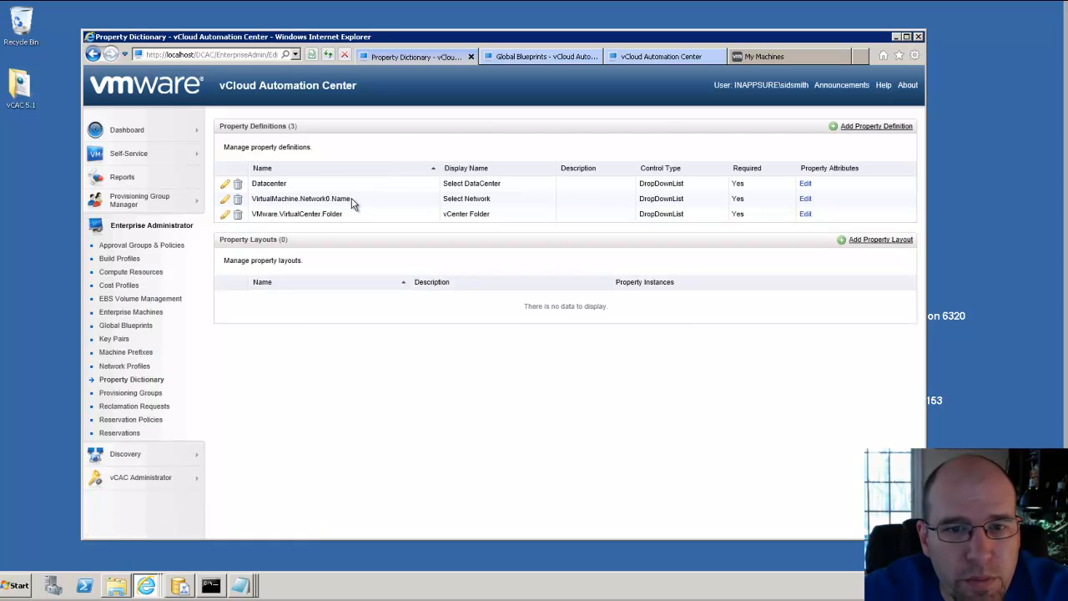
Step: Add VirtualMachine.Network0.Name as a custom property with Prompt User enabled to the Windows 2008 R2 x64 blueprint and save the blueprint
{"action": "left_click_drag", "start_coordinate": [351, 200], "coordinate": [250, 200]}
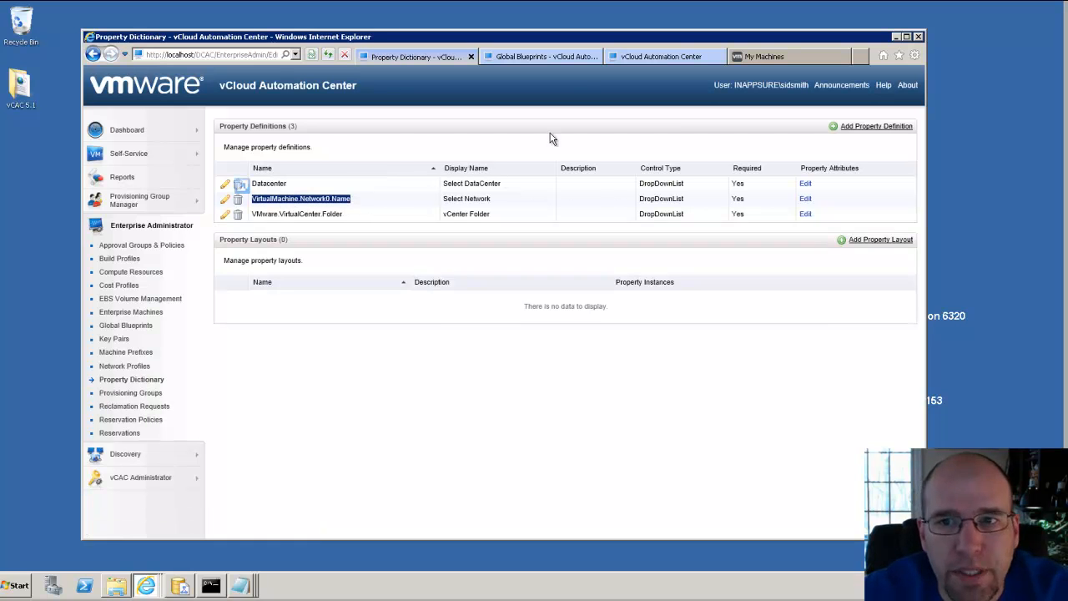
{"action": "left_click", "coordinate": [551, 56]}
{"action": "left_click", "coordinate": [256, 202]}
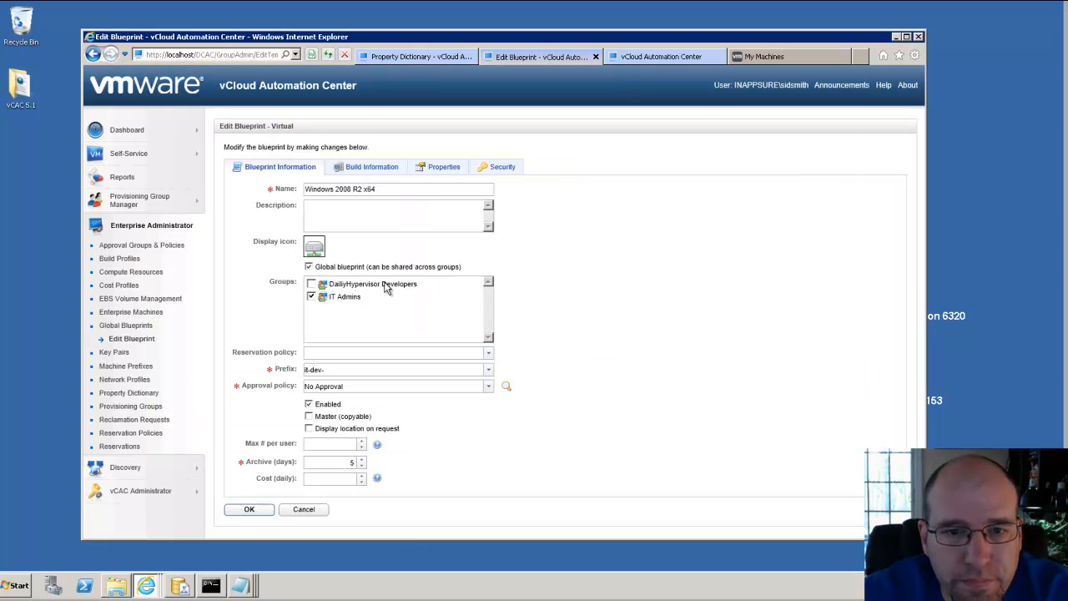
{"action": "left_click", "coordinate": [442, 166]}
{"action": "left_click", "coordinate": [405, 279]}
{"action": "left_click", "coordinate": [344, 259]}
{"action": "key", "text": "ctrl+v"}
{"action": "left_click", "coordinate": [719, 301]}
{"action": "left_click", "coordinate": [315, 300]}
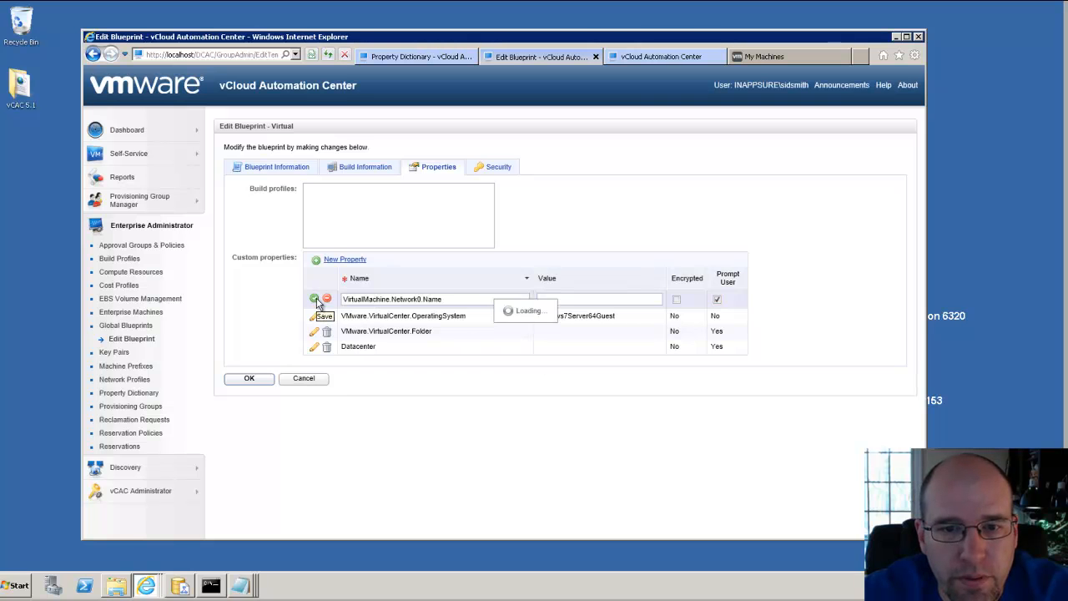
{"action": "left_click", "coordinate": [252, 377]}
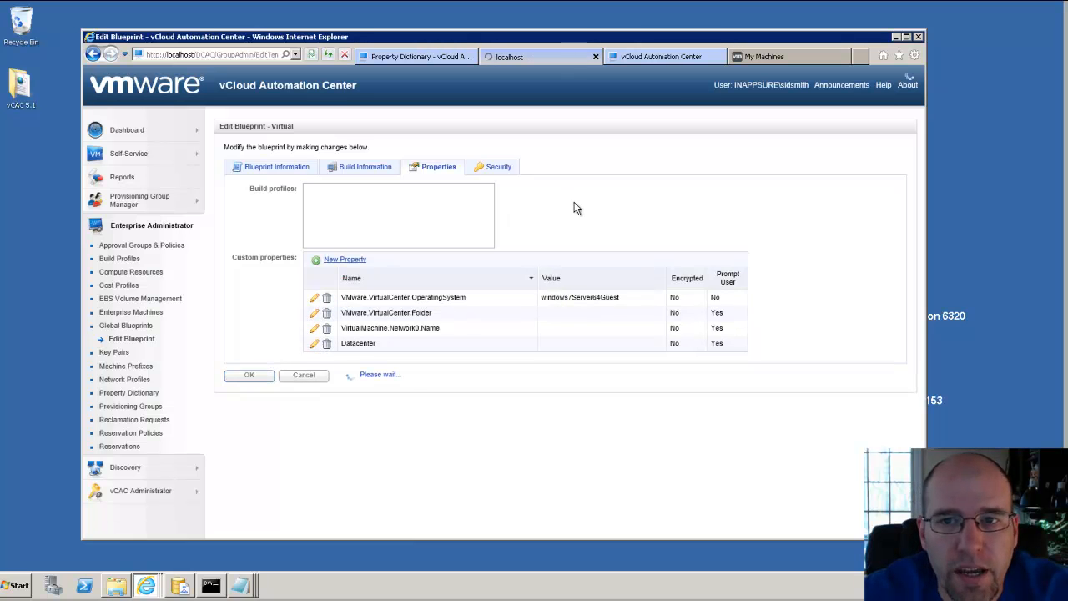
Step: Start a new self-service machine request from the Windows 2008 R2 x64 blueprint
{"action": "left_click", "coordinate": [685, 56]}
{"action": "left_click", "coordinate": [125, 187]}
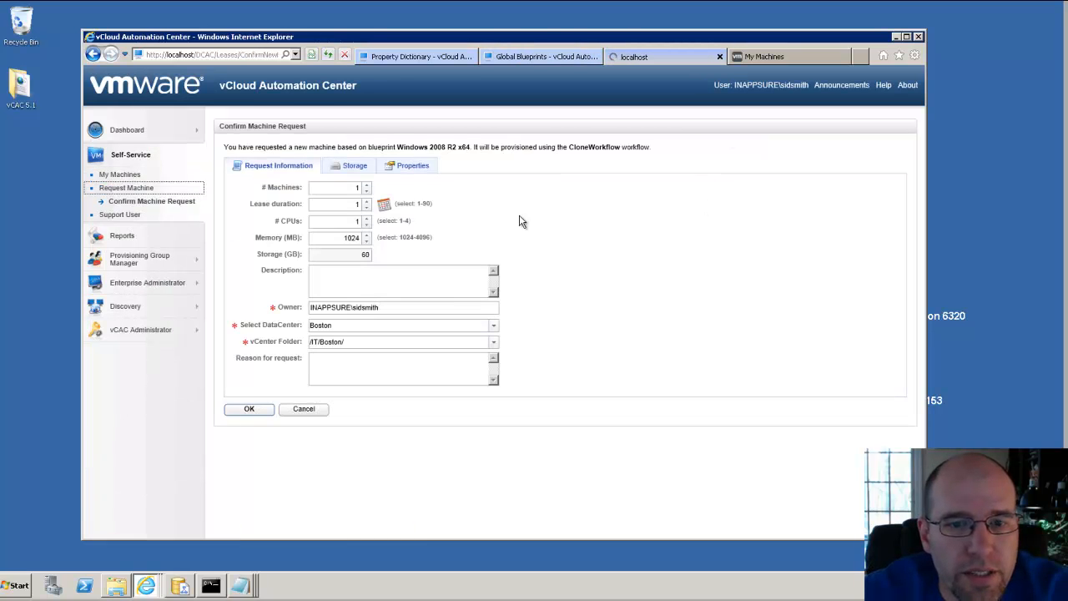
{"action": "left_click", "coordinate": [287, 219]}
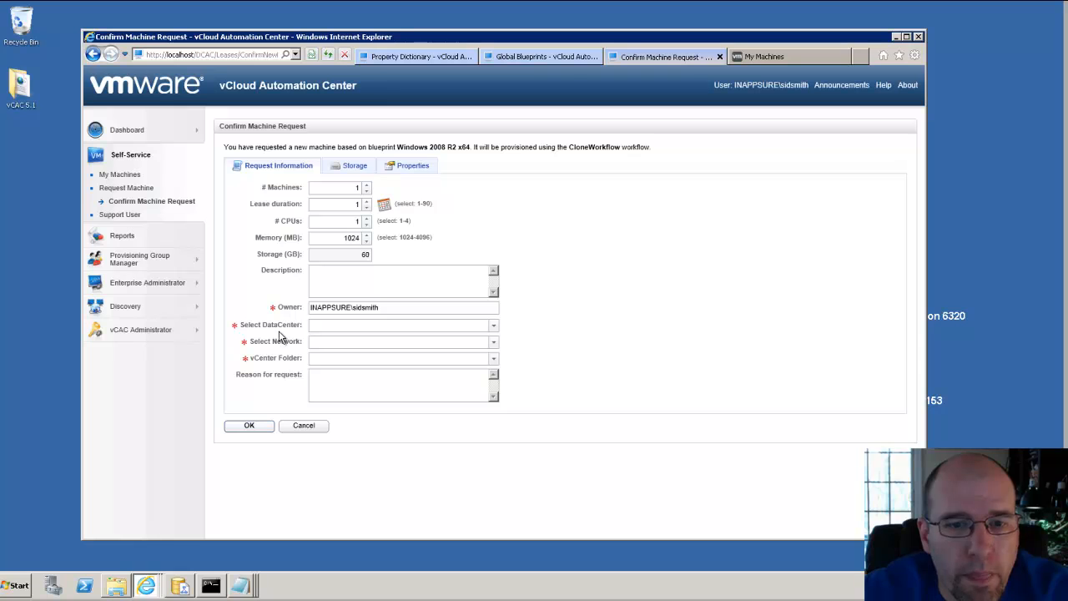
Step: Check the folder and network choices without a datacenter, and select Boston, Boston Dev Network and /IT/Boston/ in the machine request
{"action": "left_click", "coordinate": [492, 360]}
{"action": "left_click", "coordinate": [494, 344]}
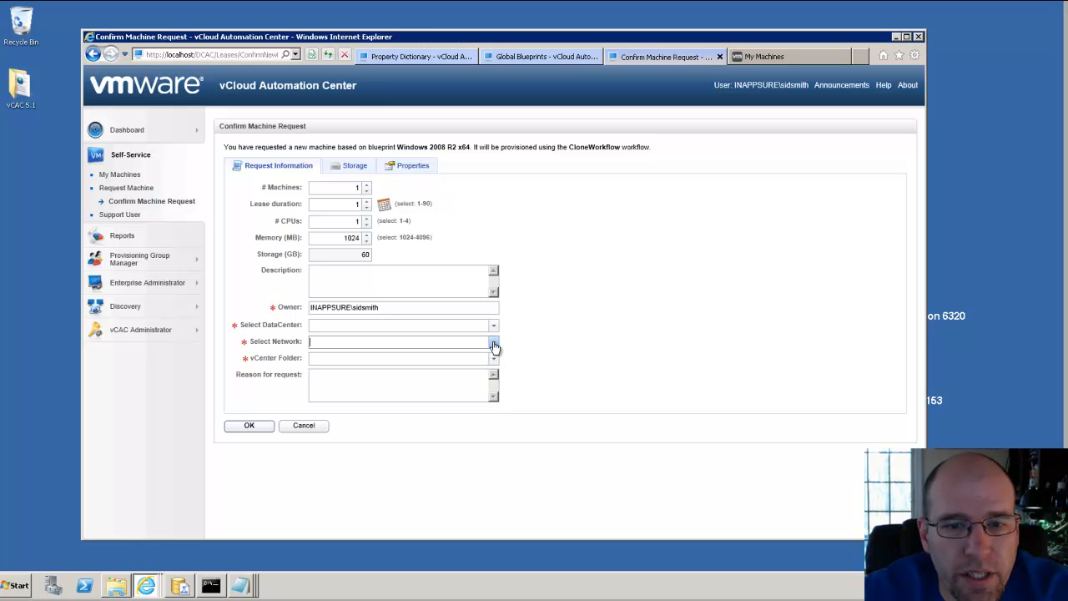
{"action": "left_click", "coordinate": [494, 325]}
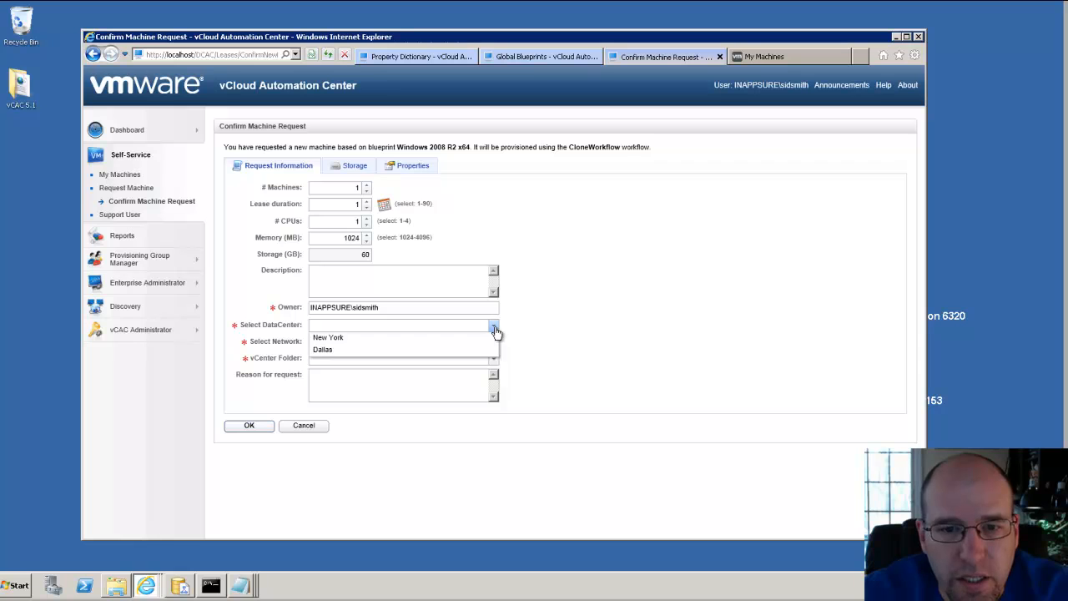
{"action": "left_click", "coordinate": [369, 340]}
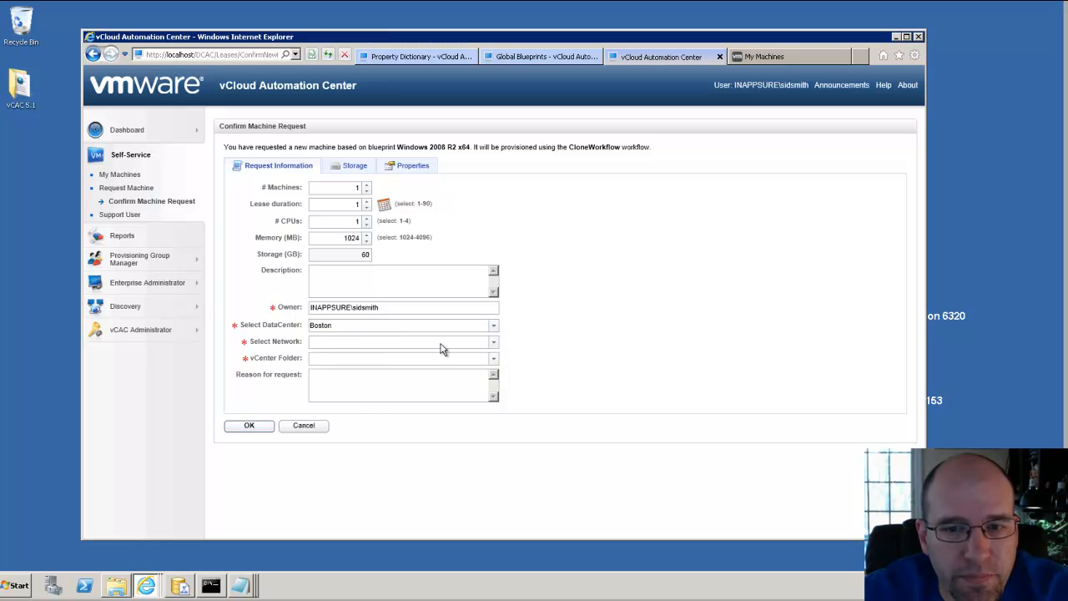
{"action": "left_click", "coordinate": [493, 342]}
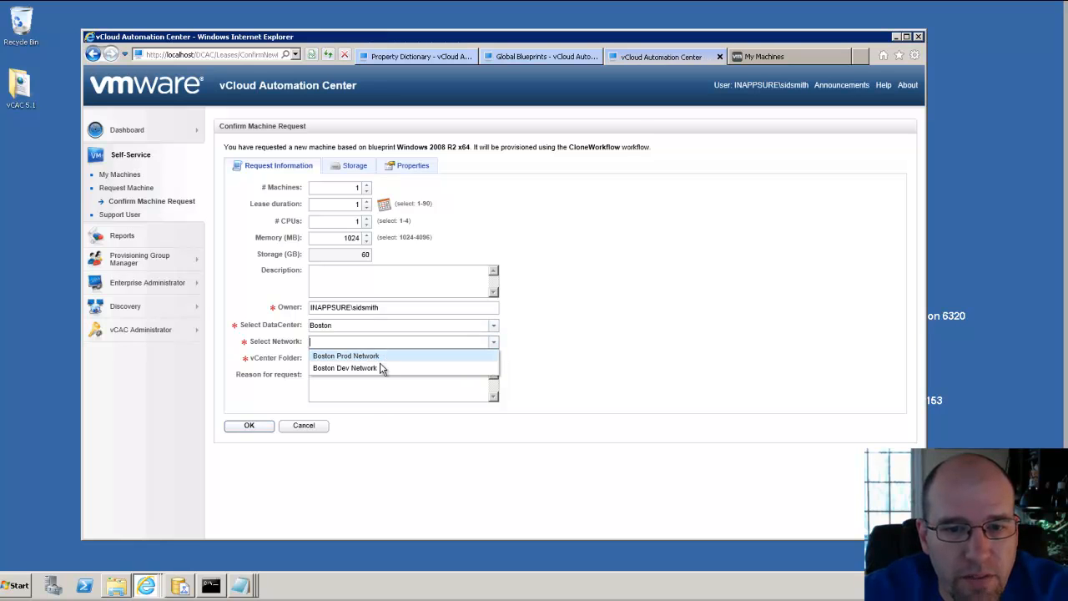
{"action": "left_click", "coordinate": [380, 370]}
{"action": "left_click", "coordinate": [494, 363]}
{"action": "left_click", "coordinate": [406, 377]}
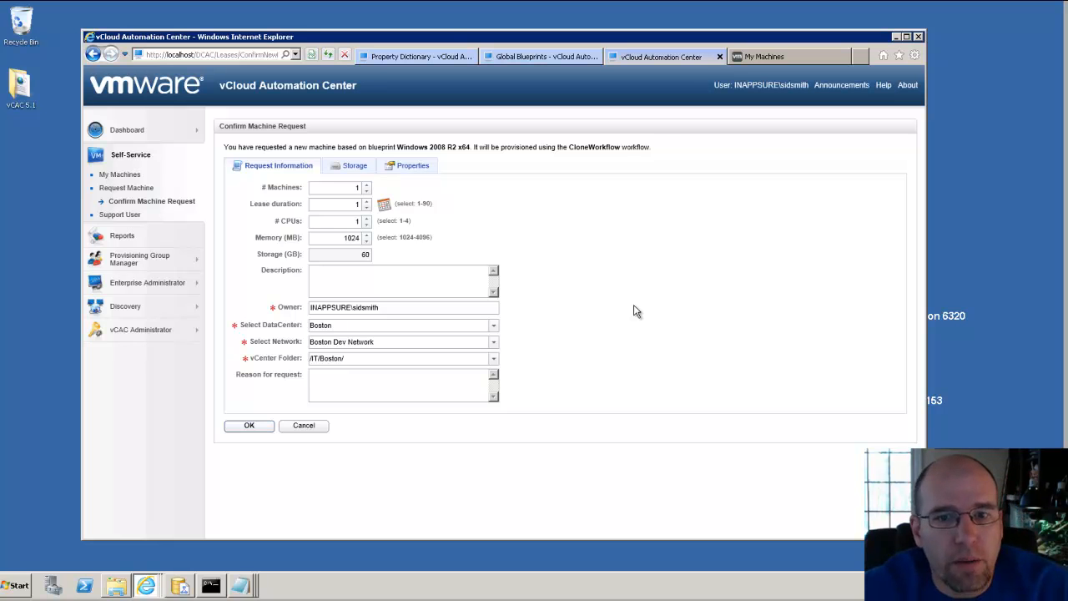
Step: Return to the list of definitions in the property dictionary
{"action": "left_click", "coordinate": [432, 58]}
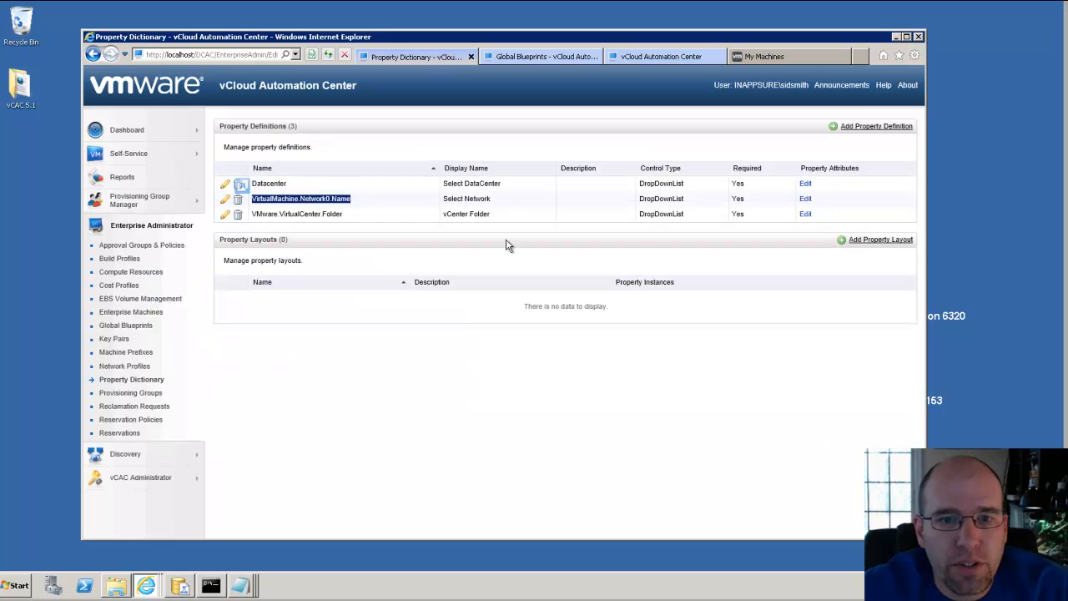